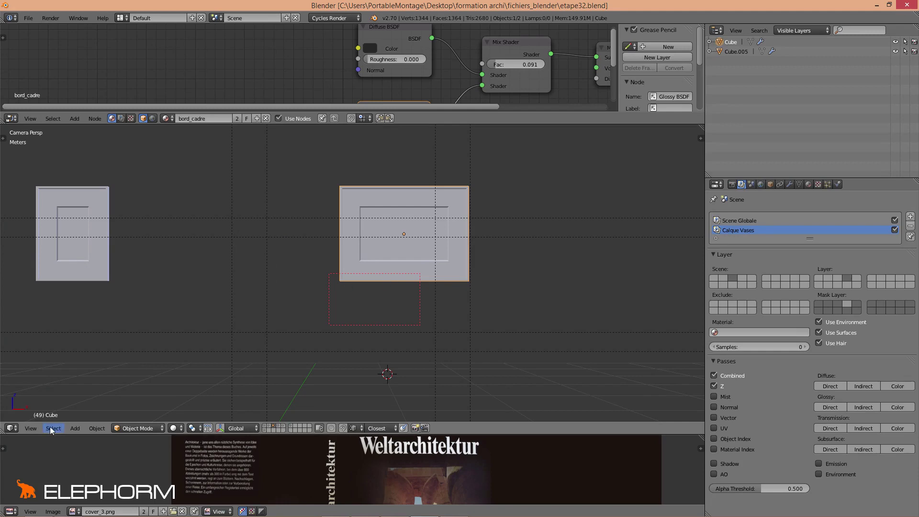
Collapse the image editor below the 3D view and enlarge the node editor to frame the whole bord_cadre node tree.
left_click_drag(2, 432, 1, 455)
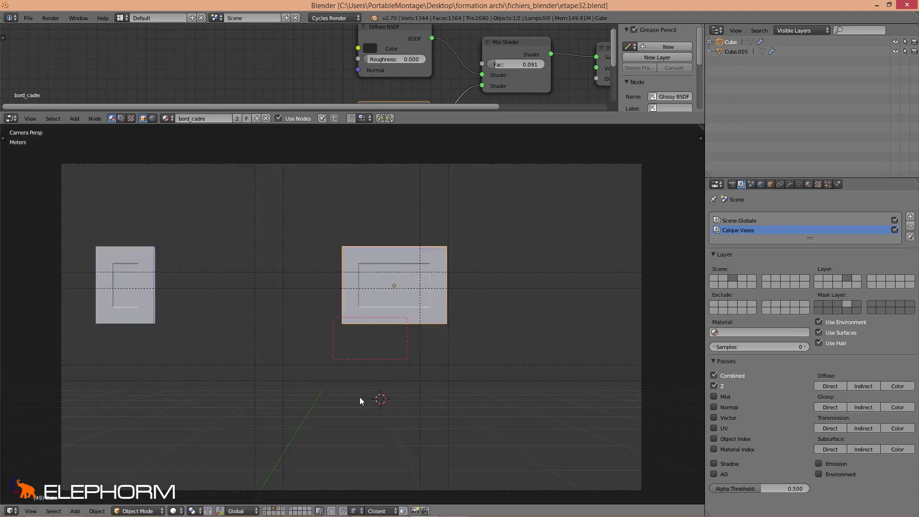
middle_click_drag(360, 398, 381, 411)
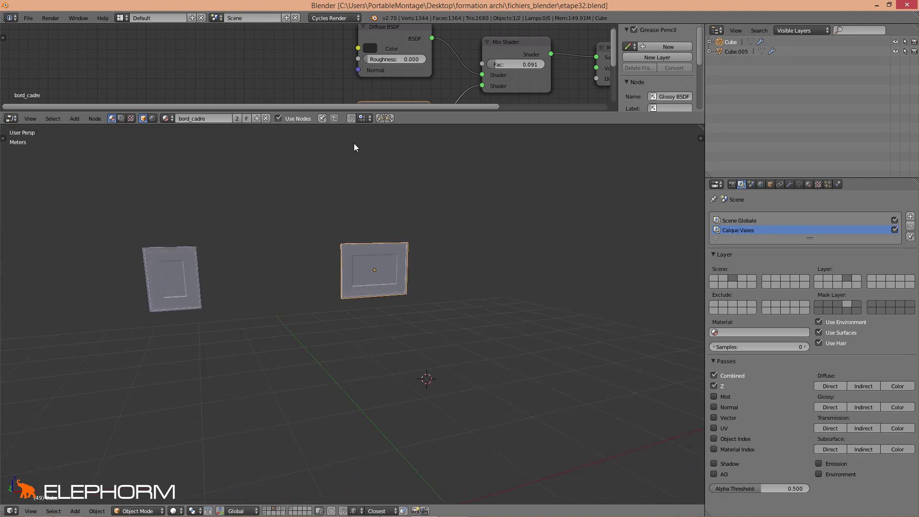
left_click_drag(357, 125, 396, 254)
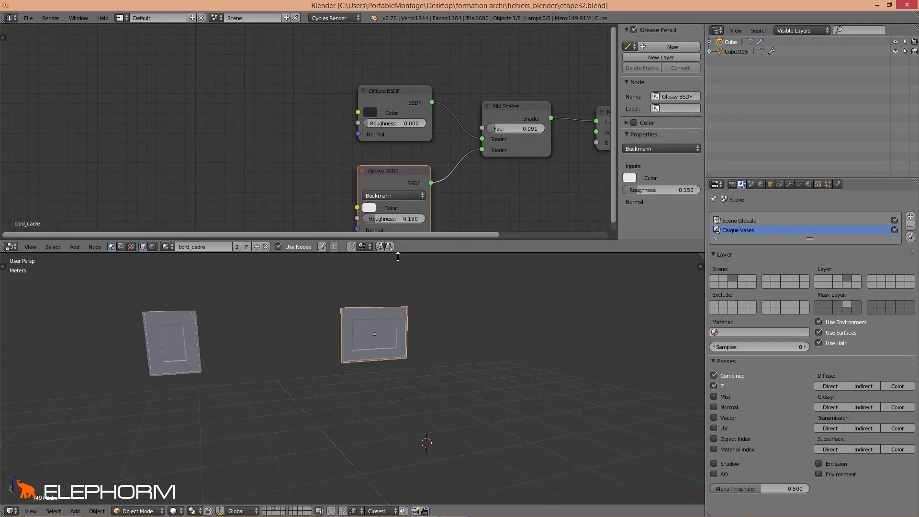
middle_click_drag(488, 172, 386, 160)
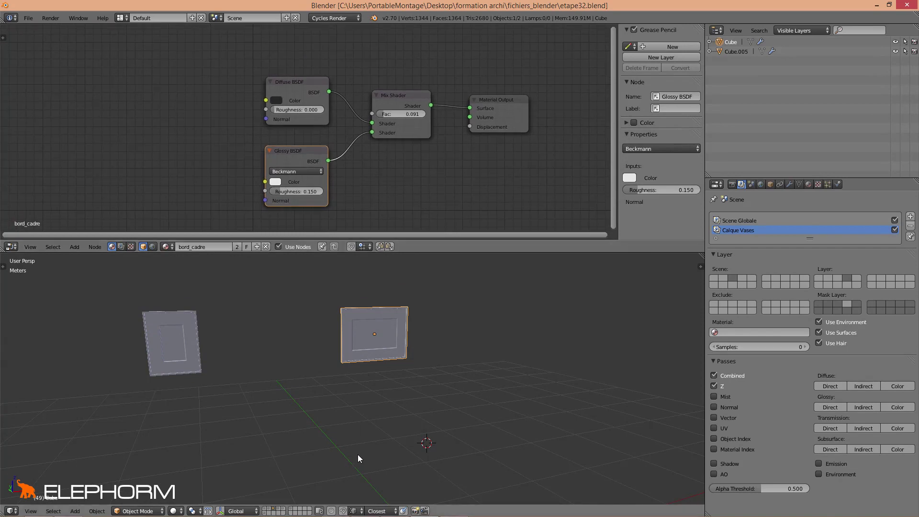
Make the first five scene layers visible together so the complete living room is shown in the 3D view.
left_click(283, 511, "shift")
left_click(277, 511, "shift")
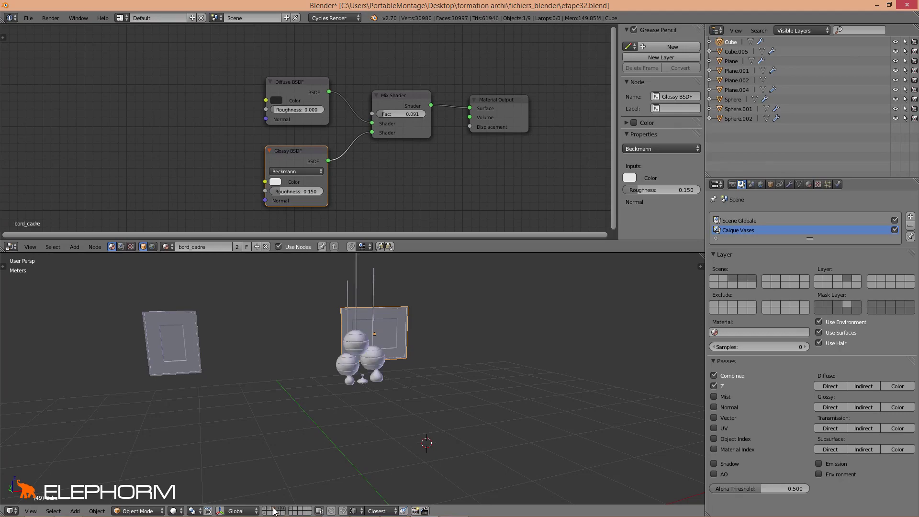
left_click(271, 511, "shift")
left_click(266, 509, "shift")
left_click(264, 511, "shift")
scroll(364, 434, "up", 5)
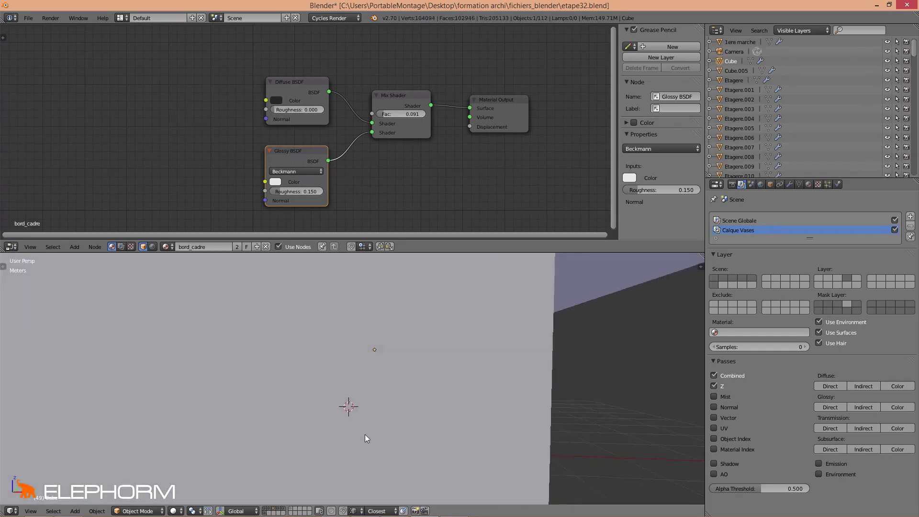
scroll(364, 438, "down", 3)
middle_click_drag(351, 444, 347, 473)
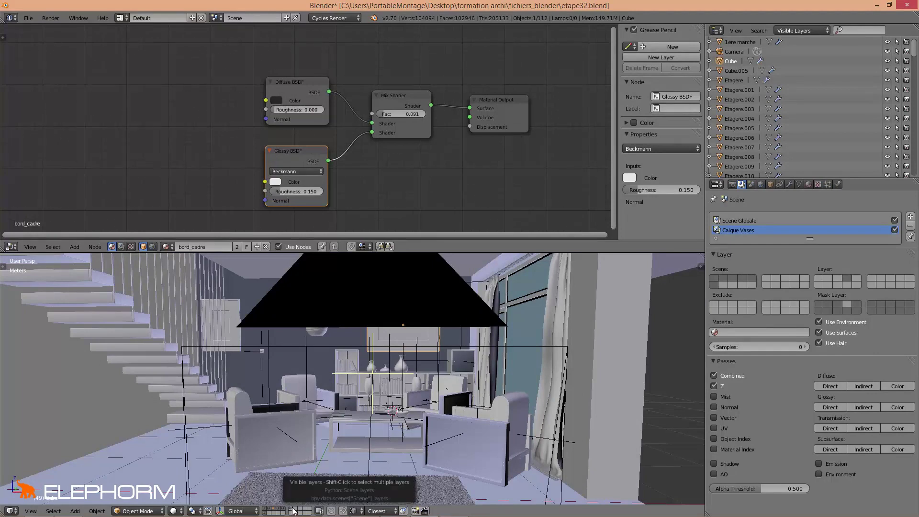
mouse_move(410, 436)
middle_mouse_down()
mouse_move(403, 440)
mouse_move(417, 445)
middle_mouse_up()
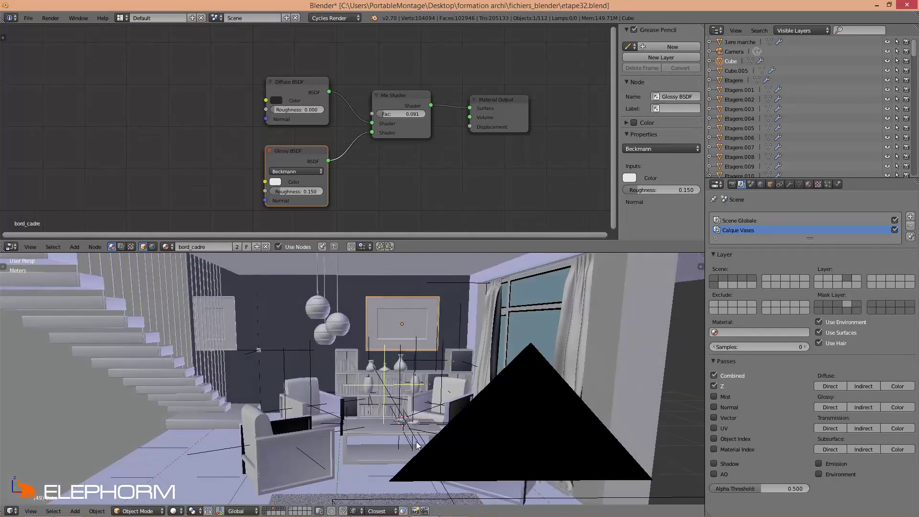
Open the render settings and examine the sampling options alongside the living room interior.
left_click(732, 184)
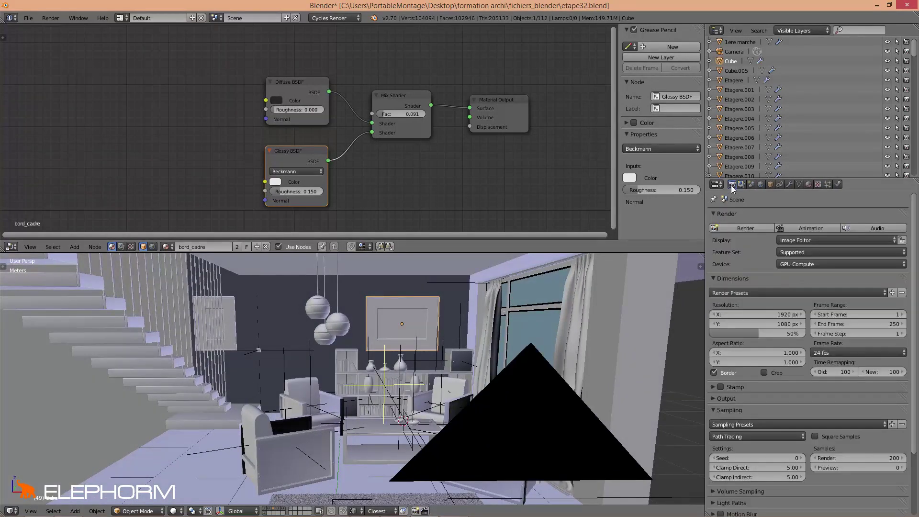
scroll(763, 213, "down", 4)
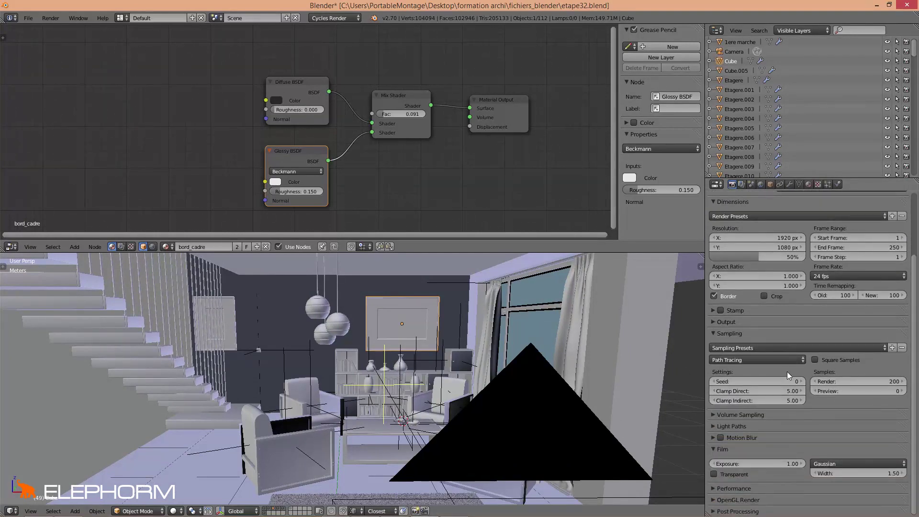
scroll(498, 388, "up", 5)
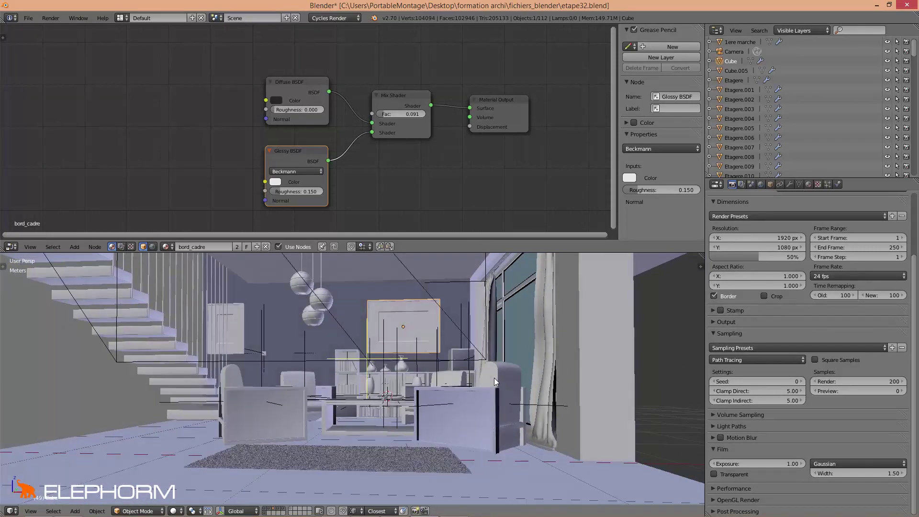
scroll(494, 379, "up", 3)
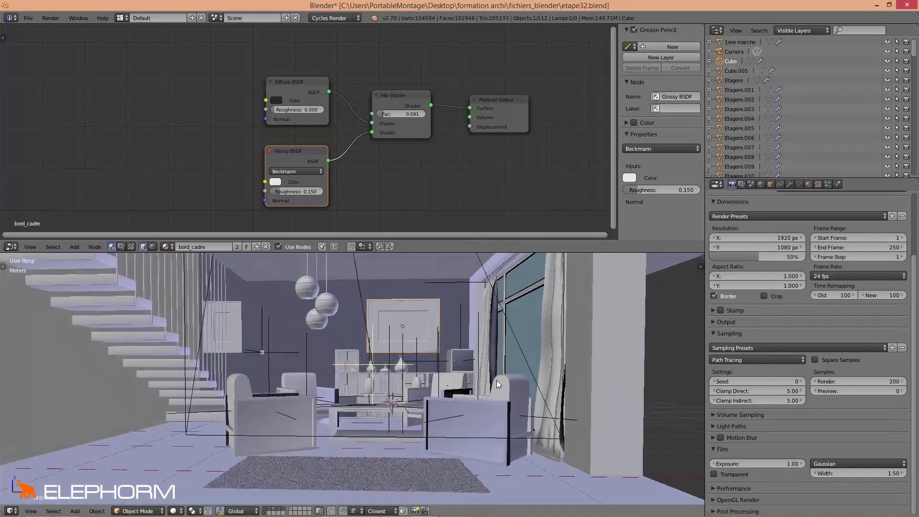
middle_click_drag(496, 381, 475, 405)
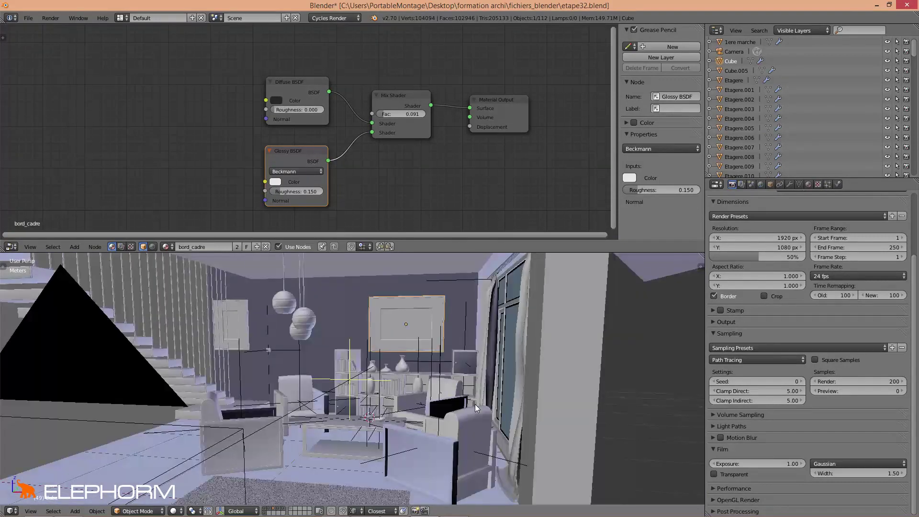
scroll(475, 404, "down", 3)
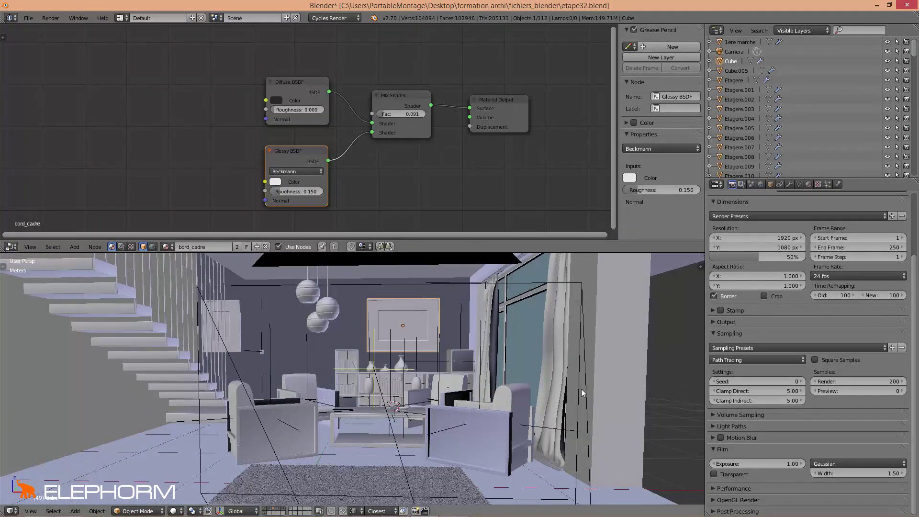
scroll(582, 391, "up", 4)
scroll(579, 392, "up", 2)
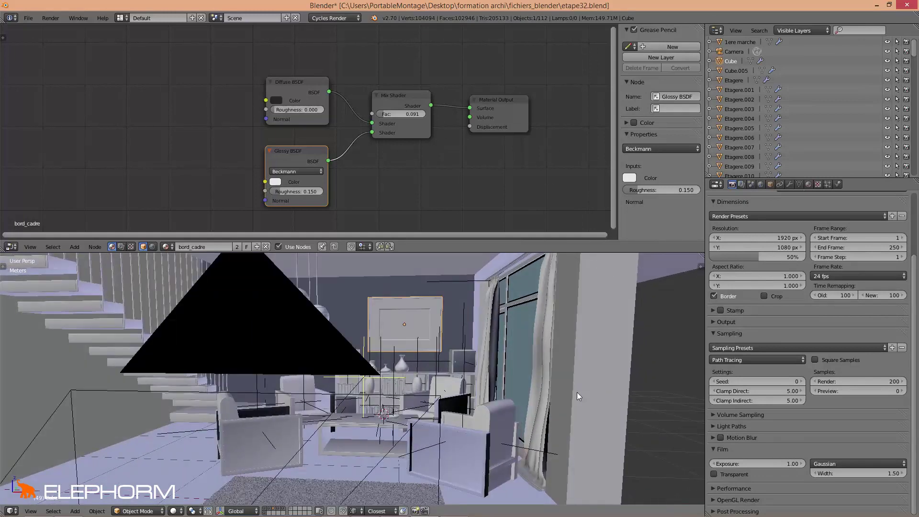
scroll(840, 383, "up", 4)
scroll(840, 381, "down", 4)
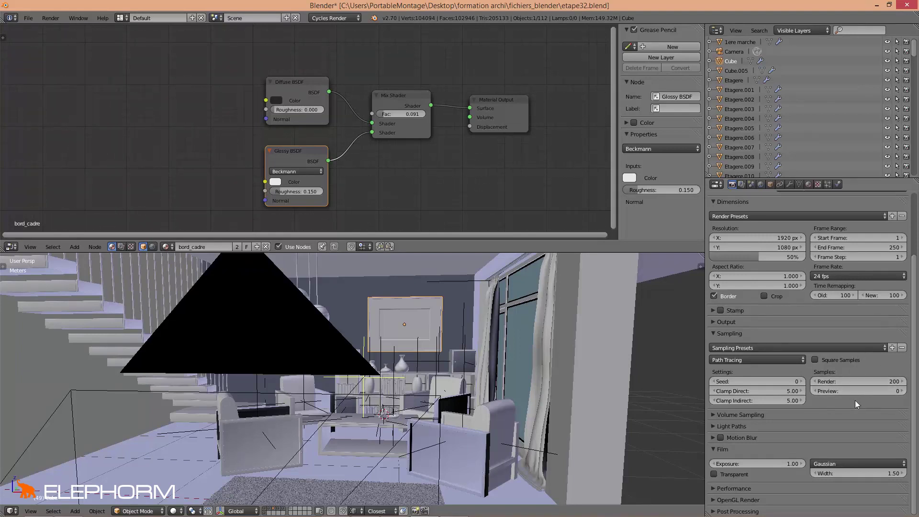
mouse_move(333, 337)
middle_mouse_down()
mouse_move(344, 338)
mouse_move(329, 339)
middle_mouse_up()
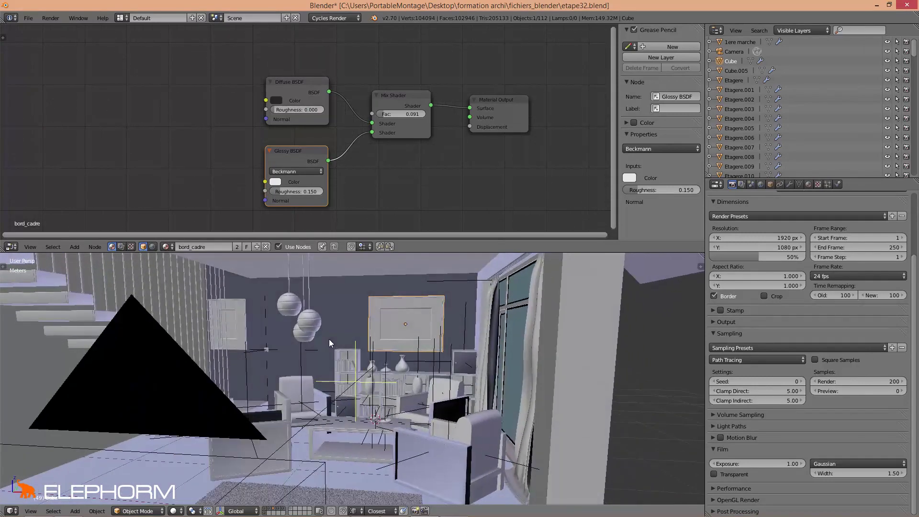
Set the number of render samples to 200.
left_click(869, 379)
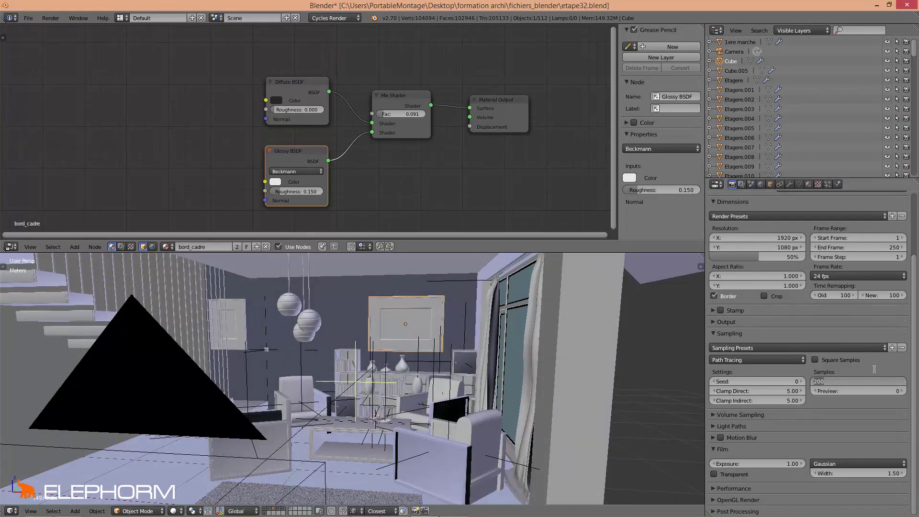
key("Return")
left_click(879, 384)
type("200")
key("Return")
key("KP_Decimal")
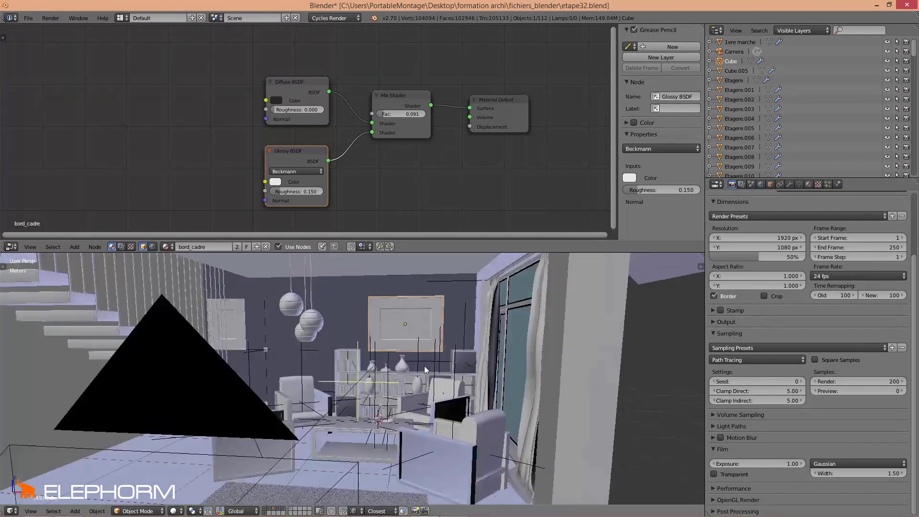
Select the lampe_principale emission plane outside the window and examine its placement relative to the building and the room inside.
scroll(506, 349, "down", 10)
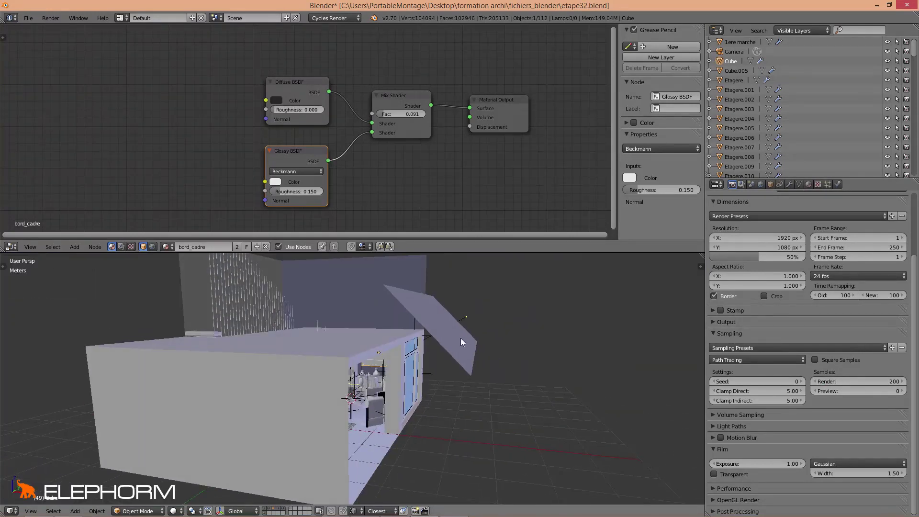
right_click(461, 338)
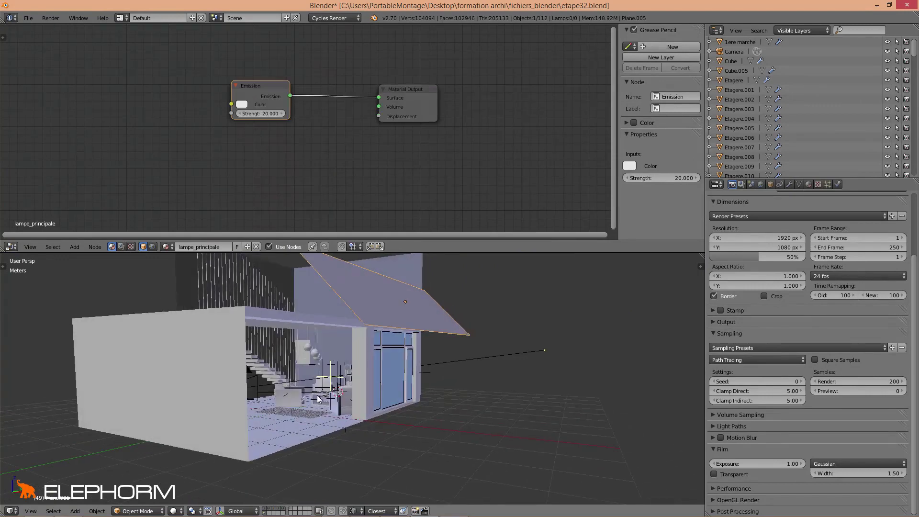
middle_click_drag(392, 378, 493, 363)
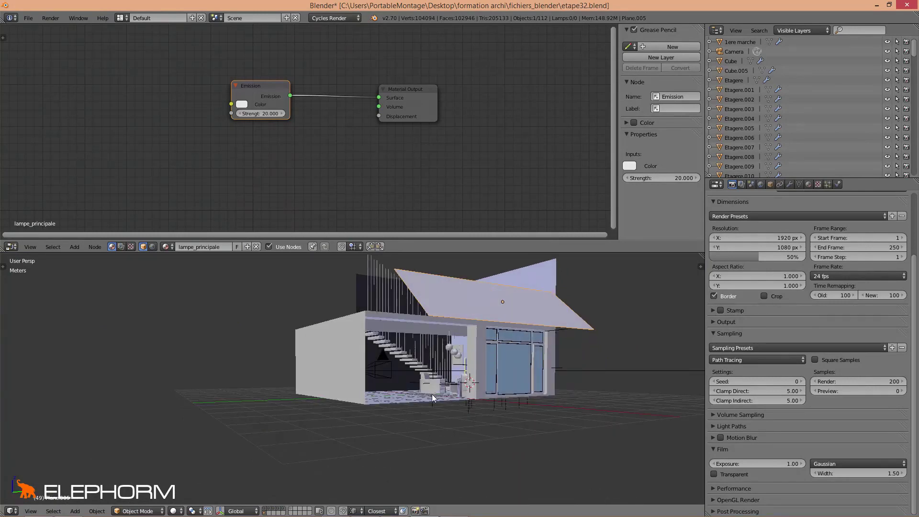
middle_click_drag(432, 395, 441, 396)
mouse_move(390, 367)
middle_mouse_down()
mouse_move(421, 375)
mouse_move(406, 367)
middle_mouse_up()
scroll(484, 383, "up", 6)
scroll(487, 384, "up", 5)
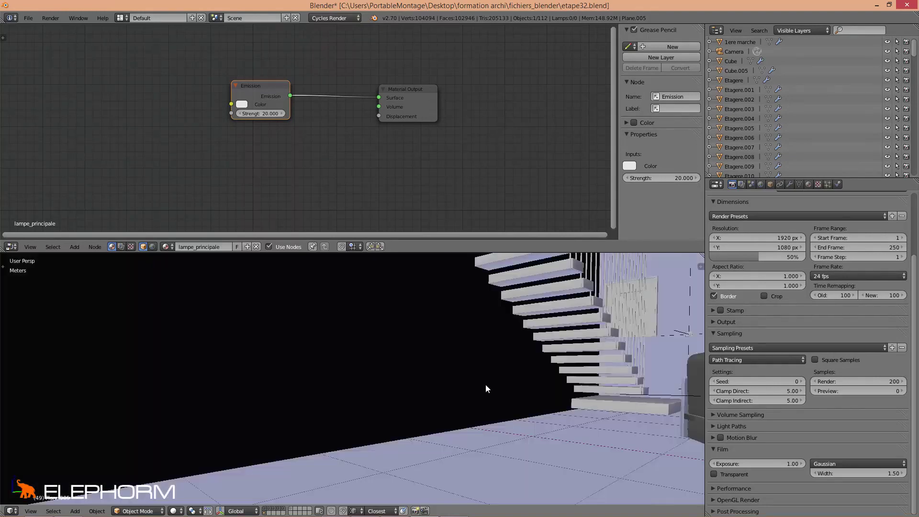
scroll(574, 402, "up", 3)
scroll(579, 403, "down", 3)
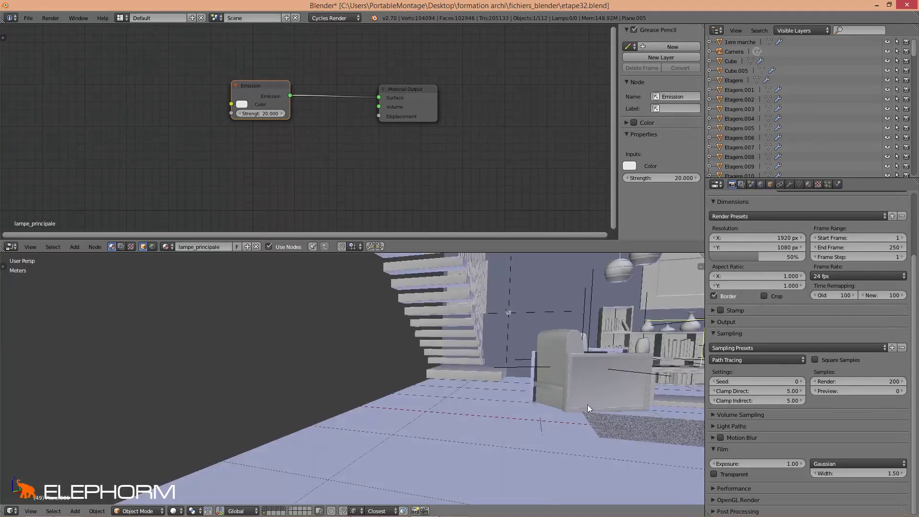
middle_click_drag(587, 404, 354, 421)
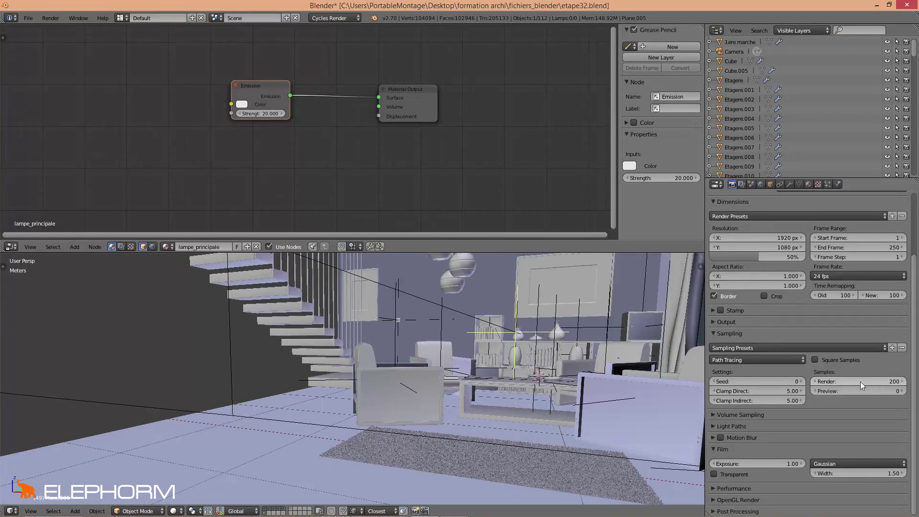
Expand the light path settings and apply the Limited Global Illumination integrator preset.
left_click(715, 425)
scroll(802, 421, "down", 4)
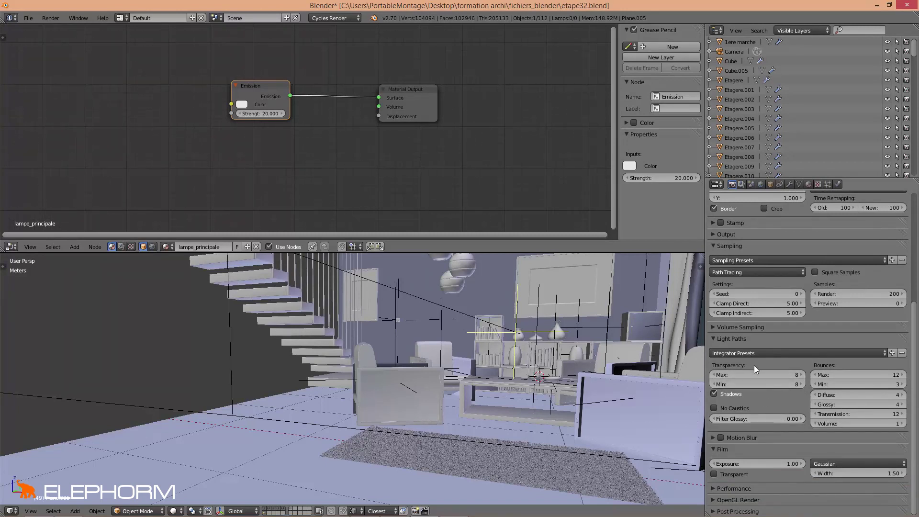
left_click(764, 354)
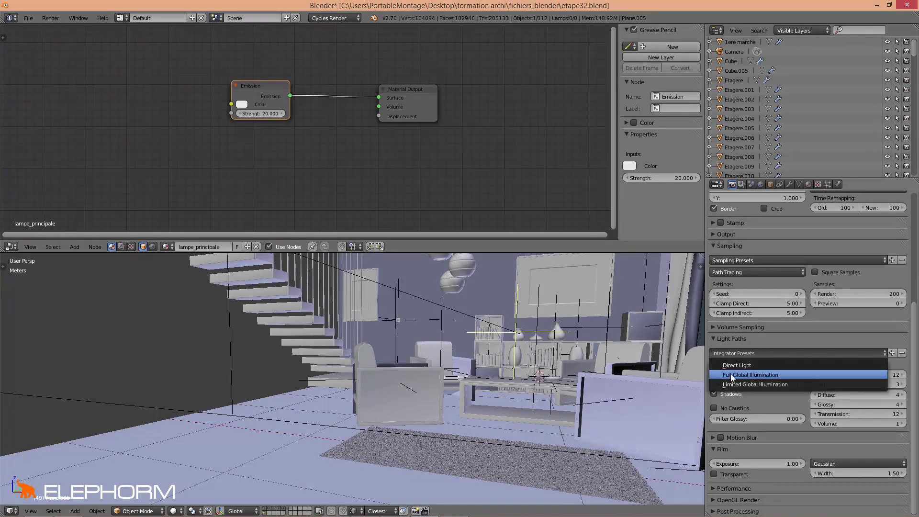
left_click(753, 385)
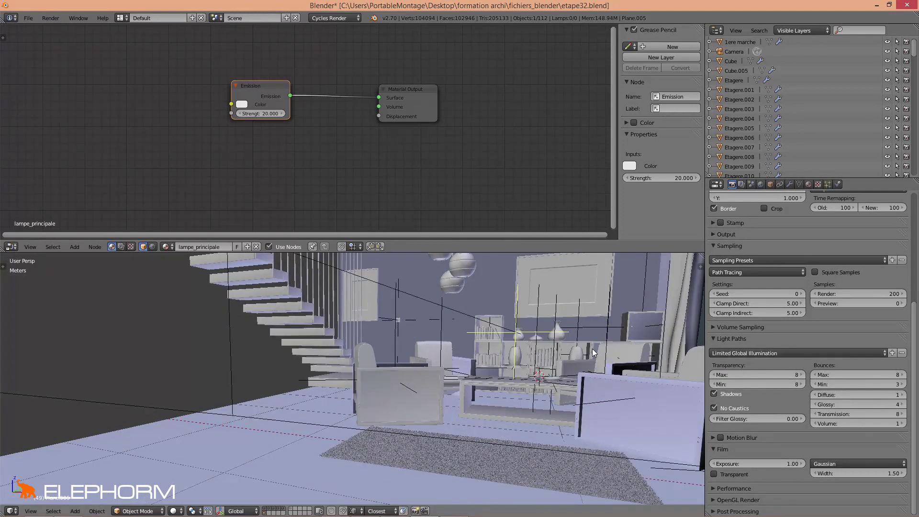
Set the maximum number of light bounces to 3 and the minimum to 2.
scroll(585, 357, "down", 5)
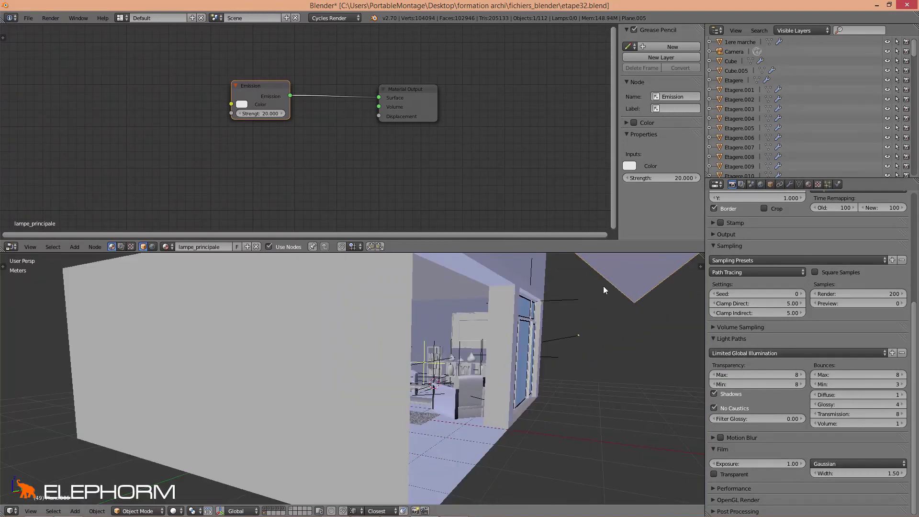
middle_click_drag(556, 337, 487, 367)
middle_click_drag(540, 338, 487, 364)
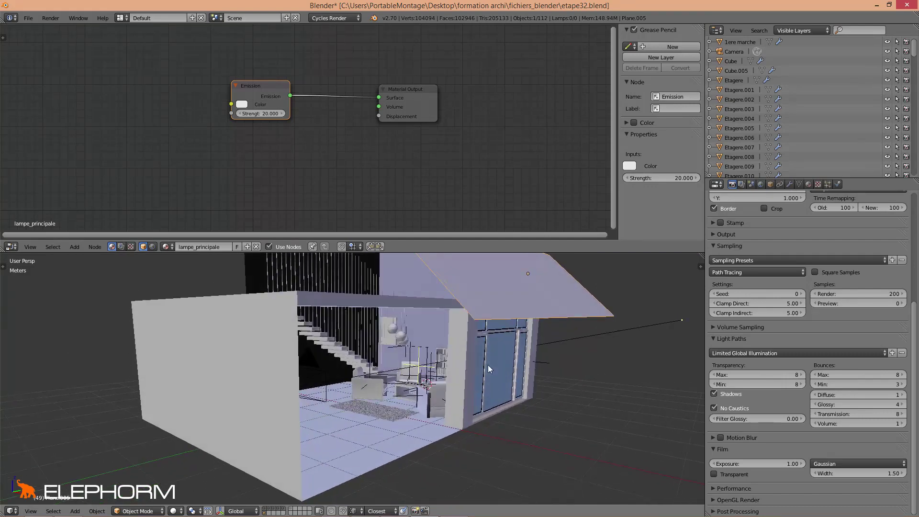
scroll(370, 363, "up", 8)
middle_click_drag(370, 365, 386, 363)
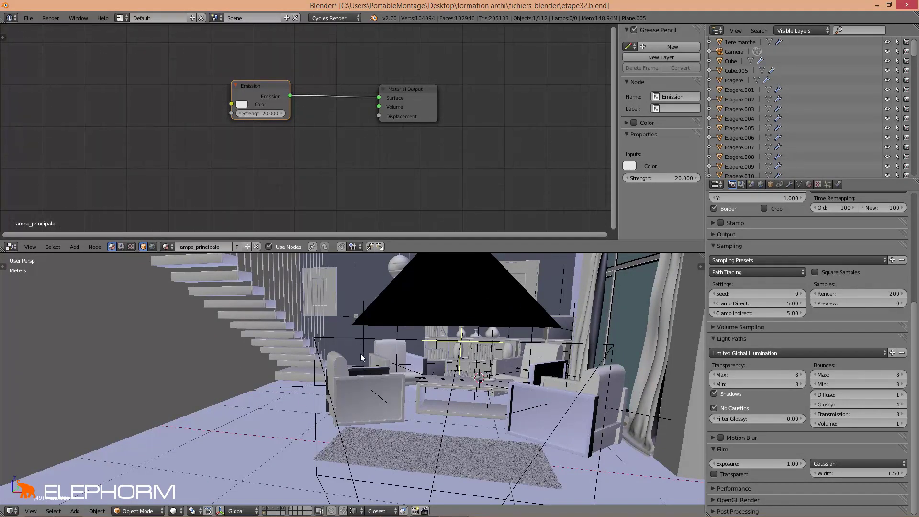
middle_click_drag(352, 358, 352, 352)
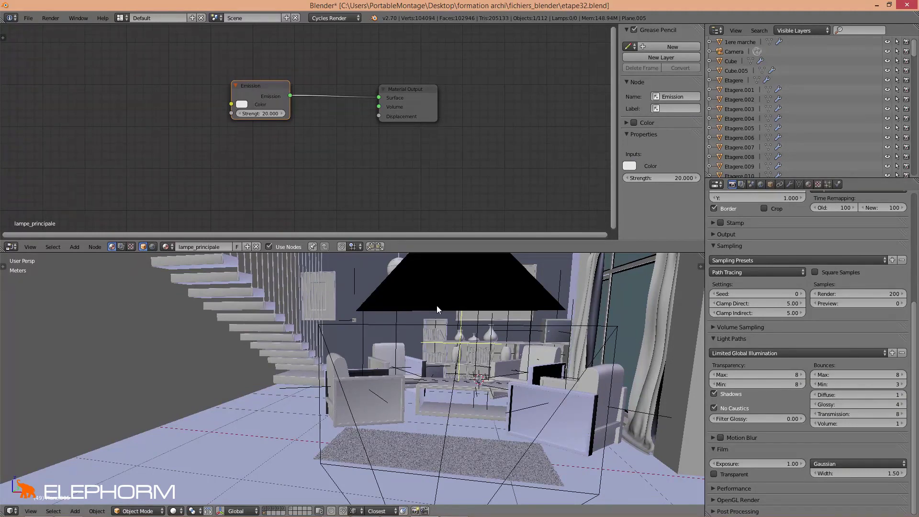
left_click(873, 375)
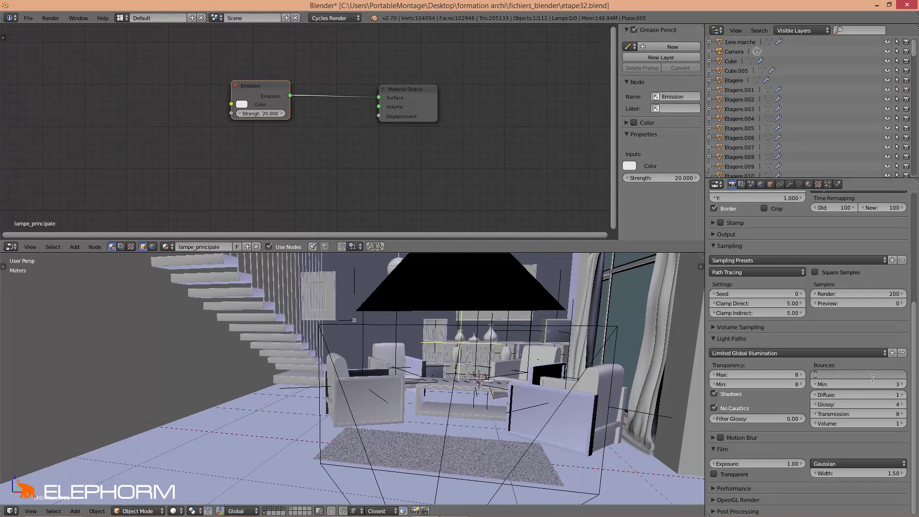
type("4")
key("Return")
left_click(814, 375)
mouse_move(570, 400)
middle_mouse_down()
mouse_move(561, 401)
mouse_move(578, 398)
mouse_move(558, 401)
mouse_move(571, 400)
middle_mouse_up()
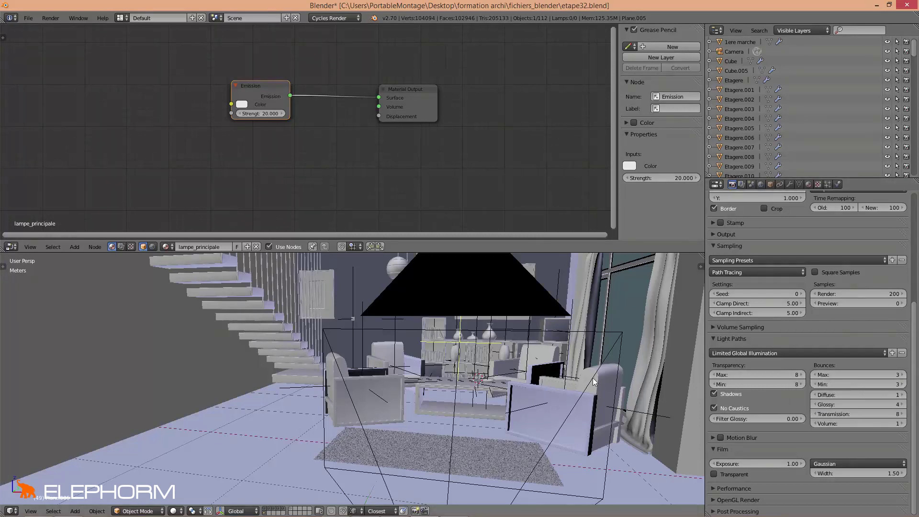
left_click(815, 384)
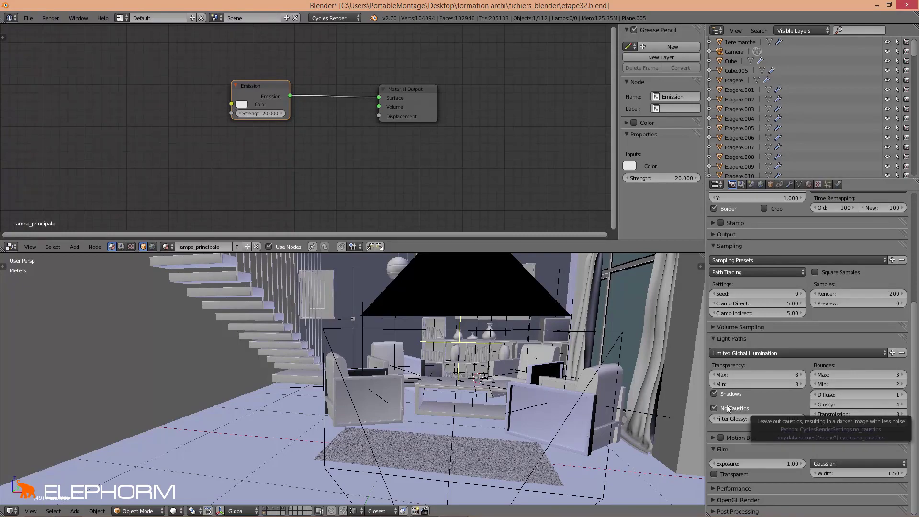
Select the glass tabletop plateau_verre on the coffee table and examine it and its verre_table material up close.
mouse_move(550, 391)
middle_mouse_down()
mouse_move(530, 391)
mouse_move(556, 384)
mouse_move(539, 395)
middle_mouse_up()
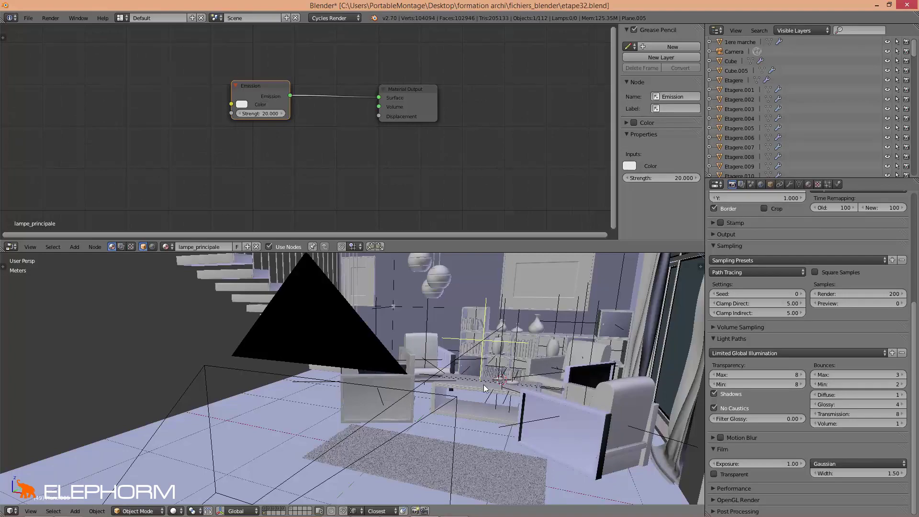
right_click(467, 381)
mouse_move(466, 381)
middle_mouse_down()
mouse_move(453, 389)
mouse_move(513, 395)
mouse_move(461, 384)
middle_mouse_up()
scroll(466, 388, "up", 2)
scroll(460, 383, "up", 2)
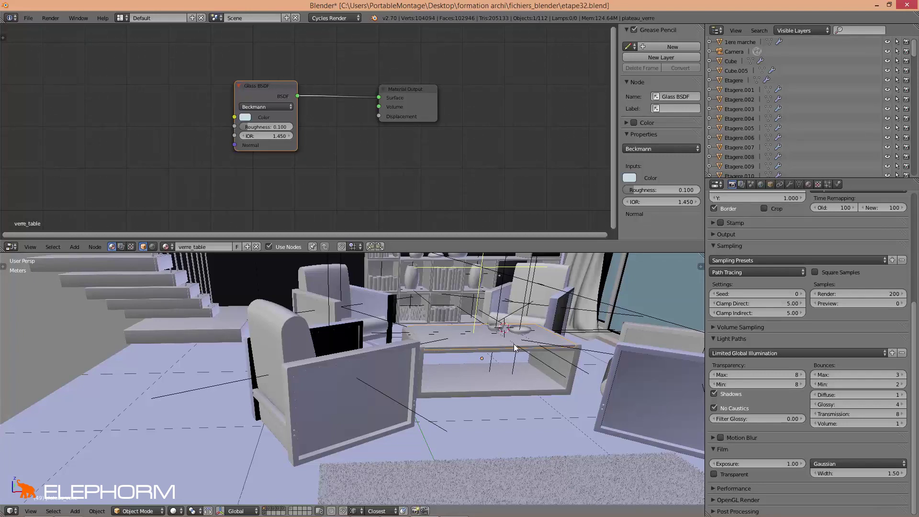
middle_click_drag(512, 343, 439, 376)
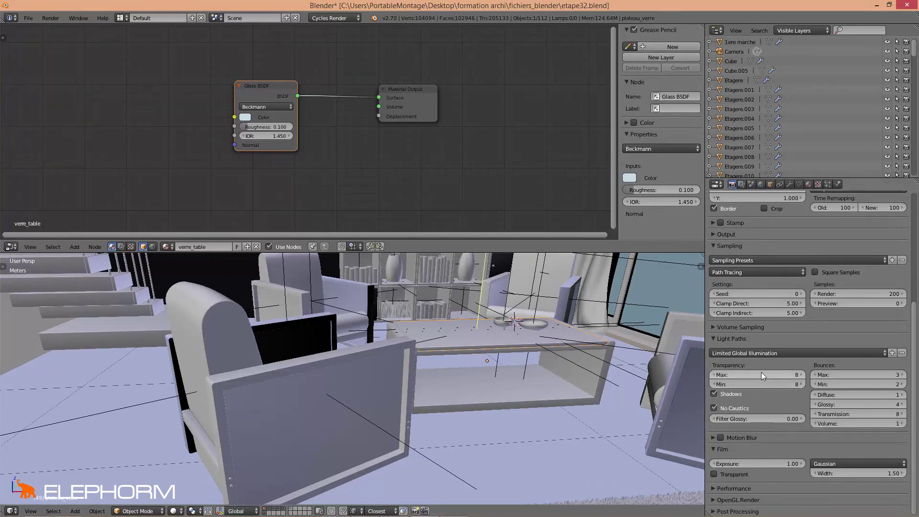
Set both the maximum and minimum transparency bounces to 2.
middle_click_drag(576, 370, 554, 379)
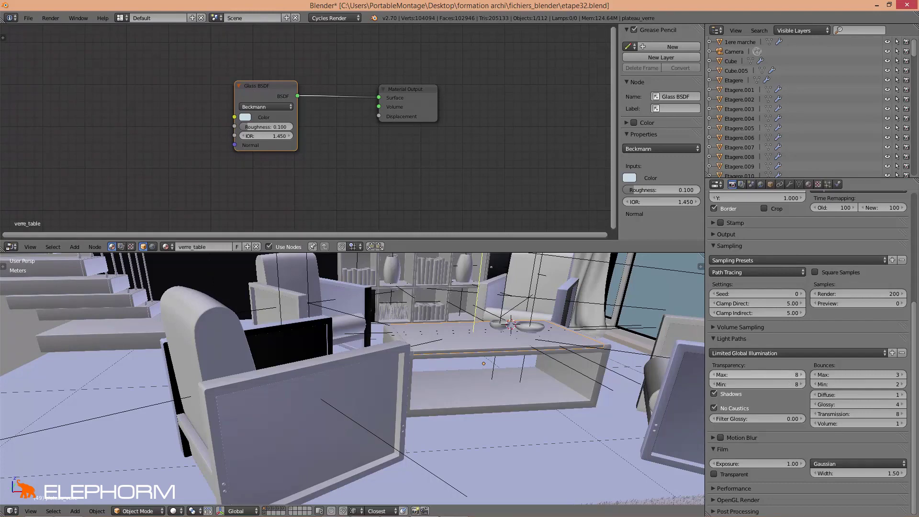
left_click(789, 378)
type("2")
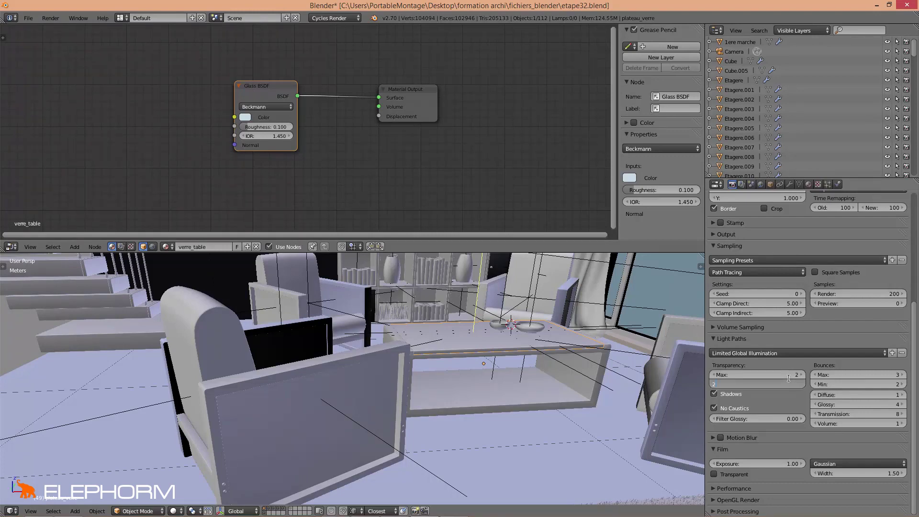
key("Return")
Enable a transparent background for the film.
middle_click_drag(560, 377, 572, 368)
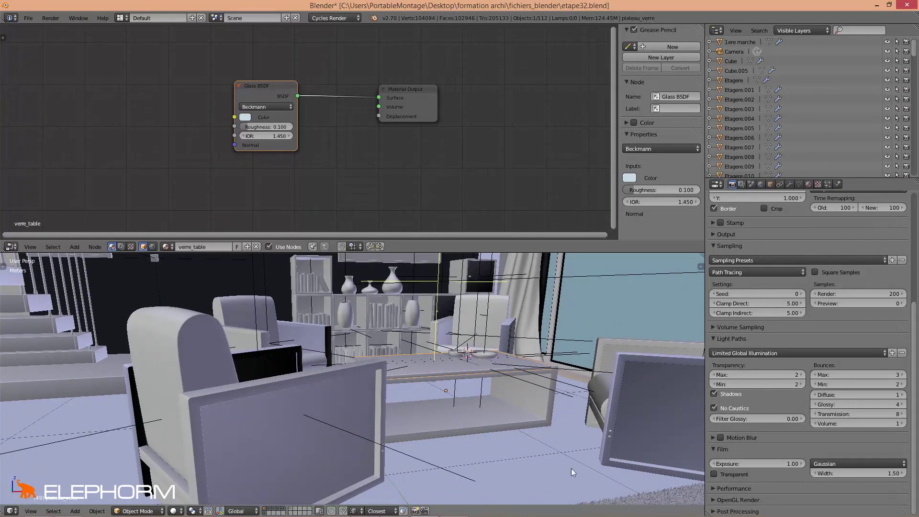
middle_click_drag(591, 373, 461, 354)
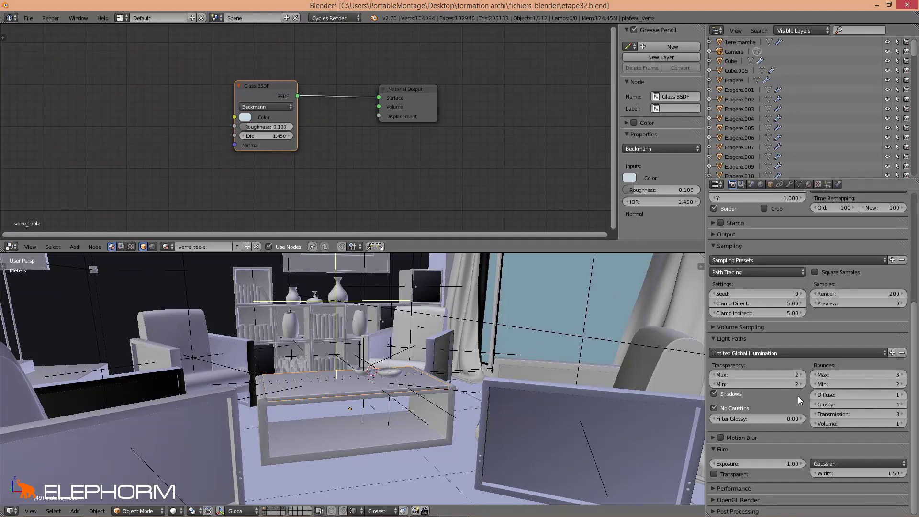
left_click(731, 474)
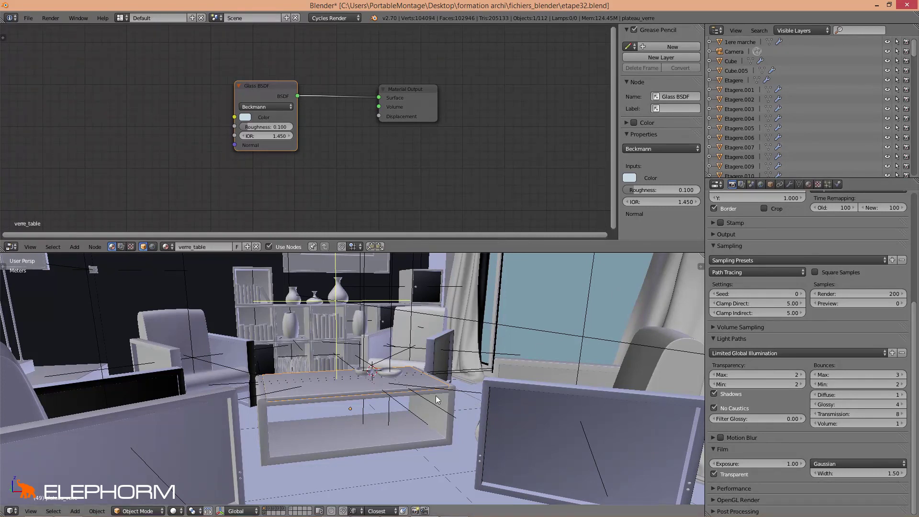
Return to the camera view and preview the Calque Vases render layer with Rendered shading, framed closely on the shelf vases.
key("KP_0")
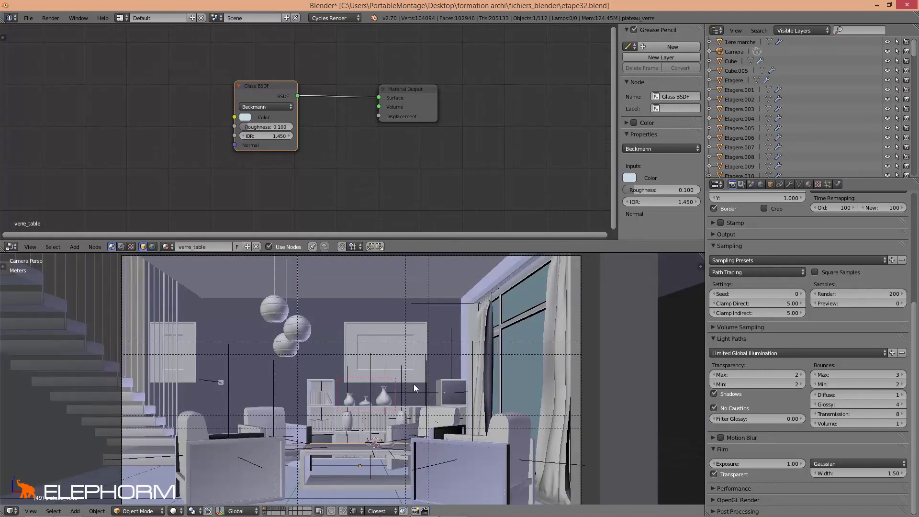
scroll(406, 389, "up", 3)
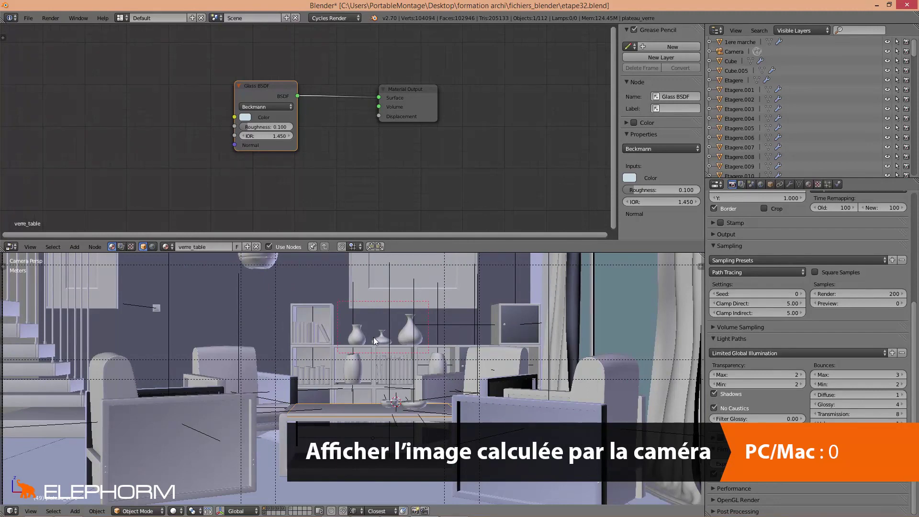
scroll(403, 335, "up", 2)
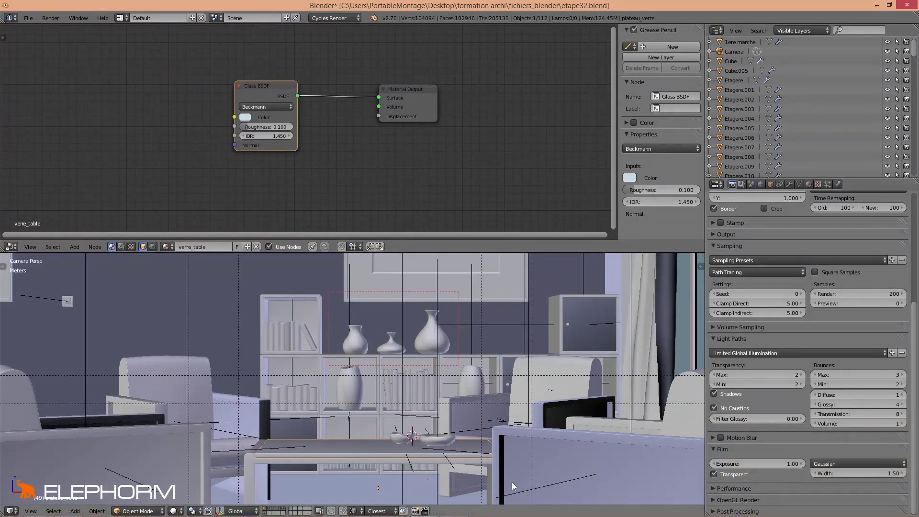
left_click(175, 511)
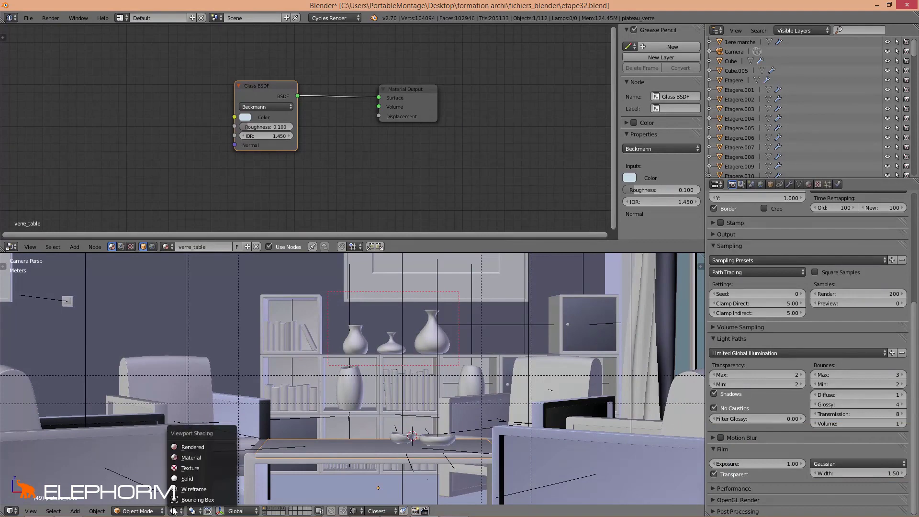
left_click(179, 449)
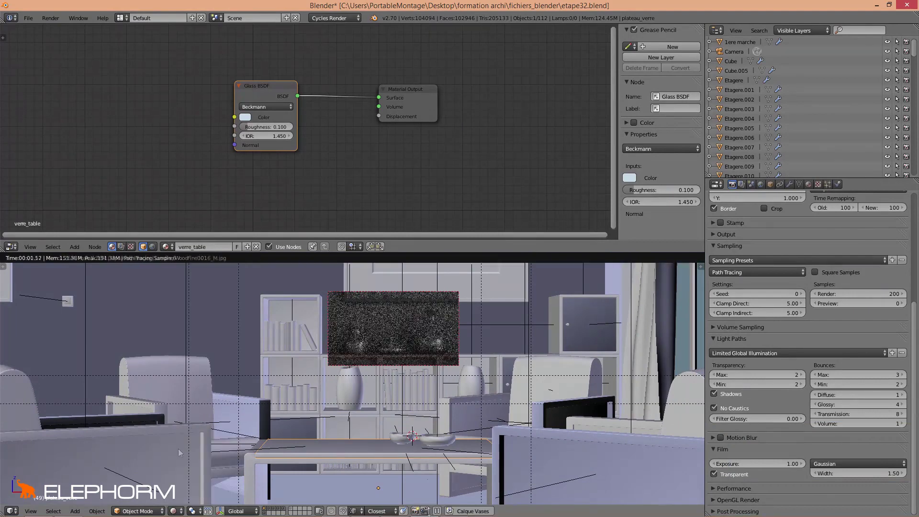
left_click(474, 511)
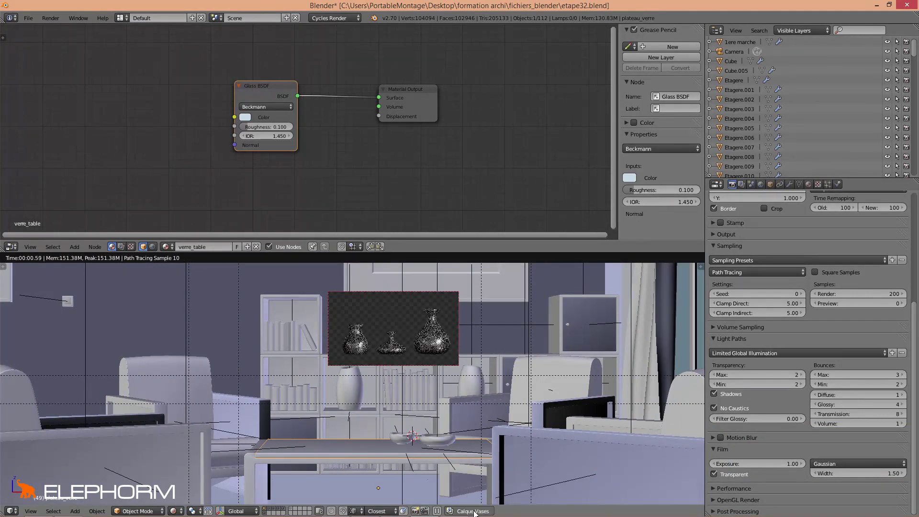
Compare the vases' live preview with film transparency switched off and back on.
left_click(726, 473)
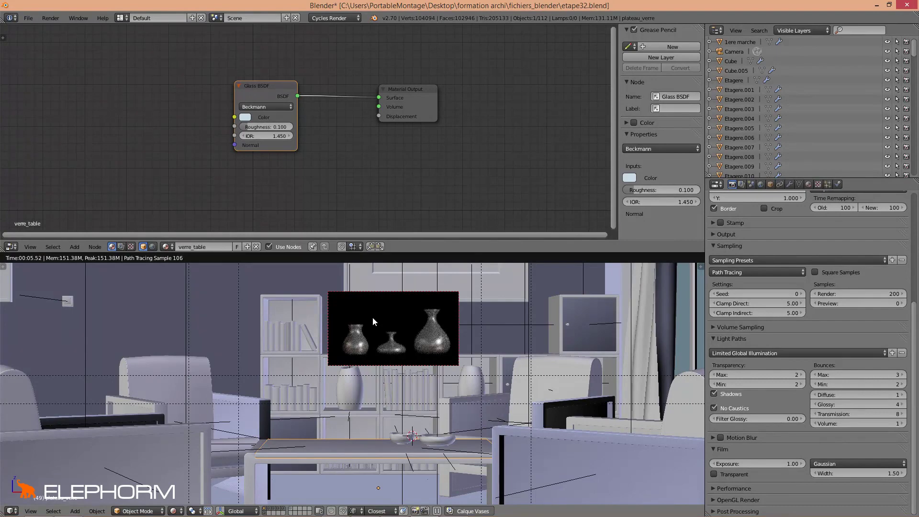
left_click(734, 475)
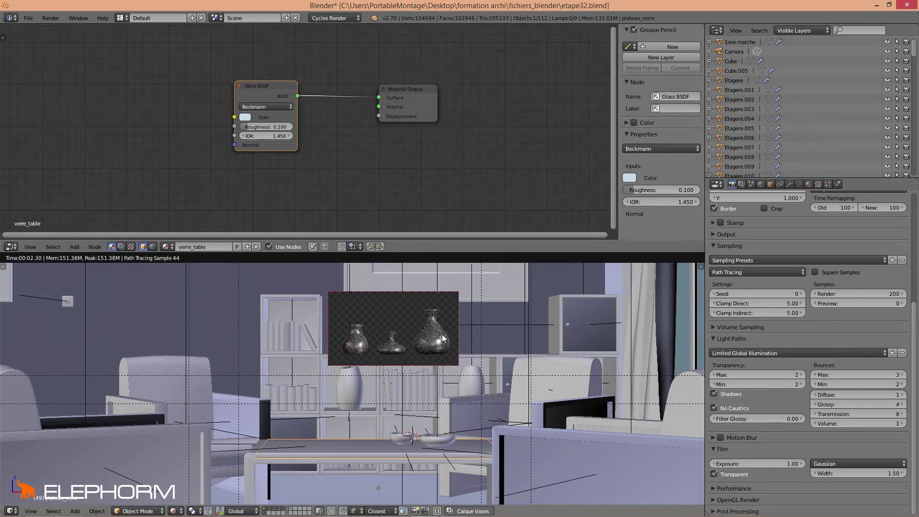
scroll(427, 339, "up", 1)
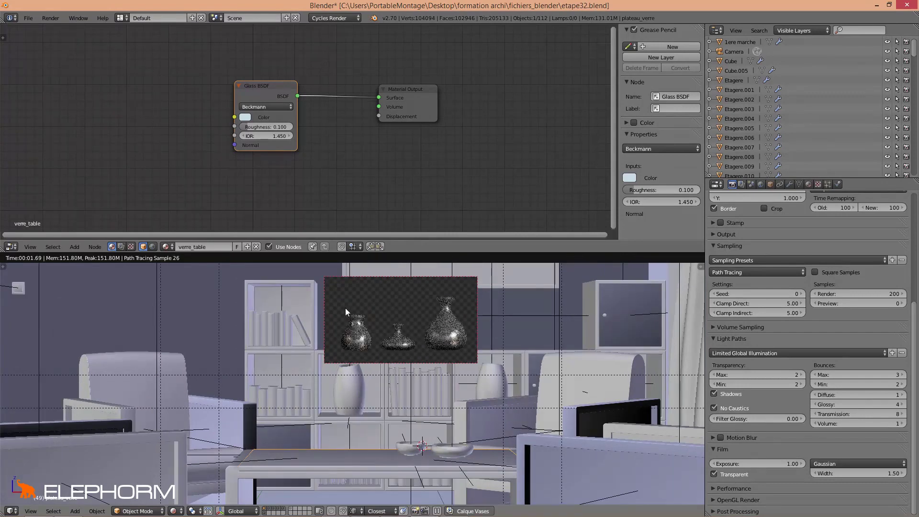
scroll(395, 347, "down", 1)
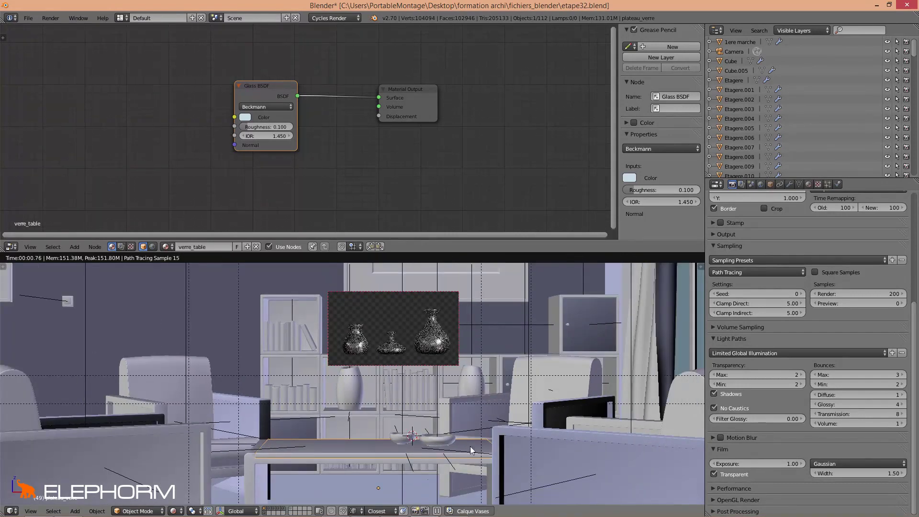
Make Scene Globale the active render layer and examine it in the live preview.
left_click(742, 185)
left_click(742, 219)
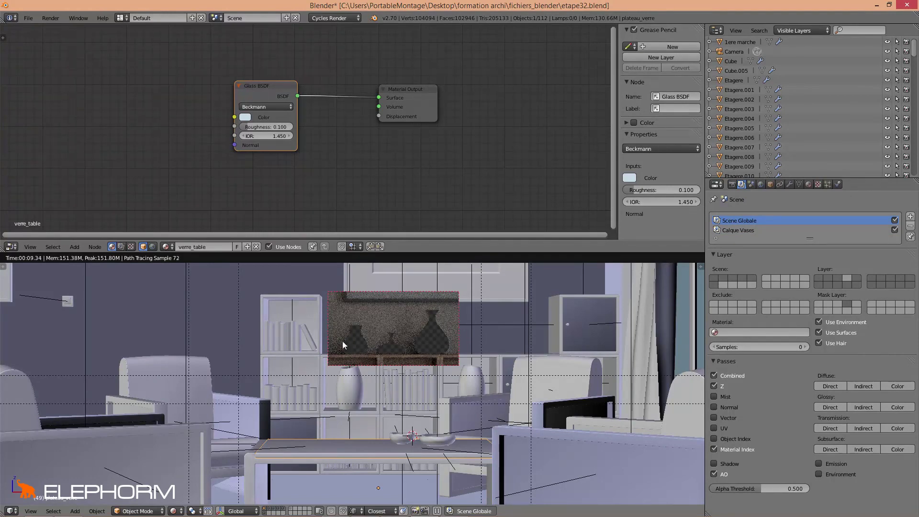
Expand the render performance settings and review the tile size together with the compute device options.
left_click(732, 184)
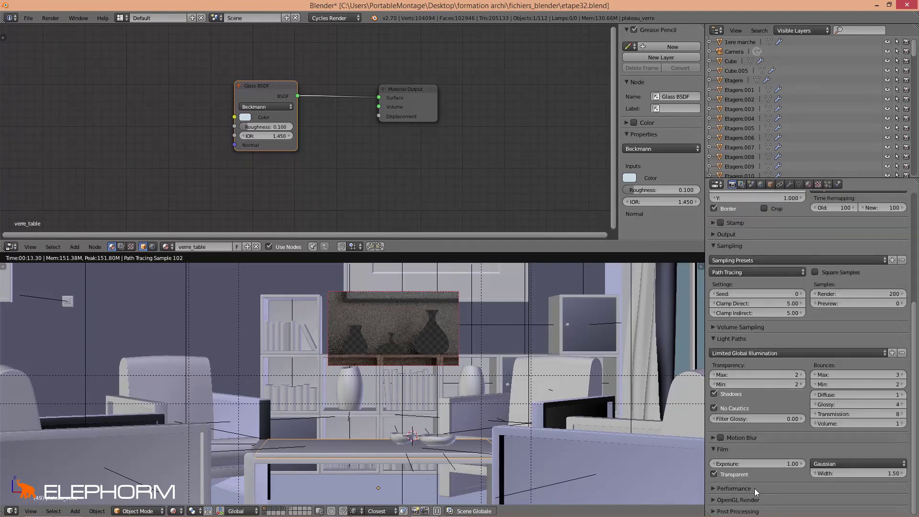
left_click(729, 486)
scroll(732, 481, "down", 5)
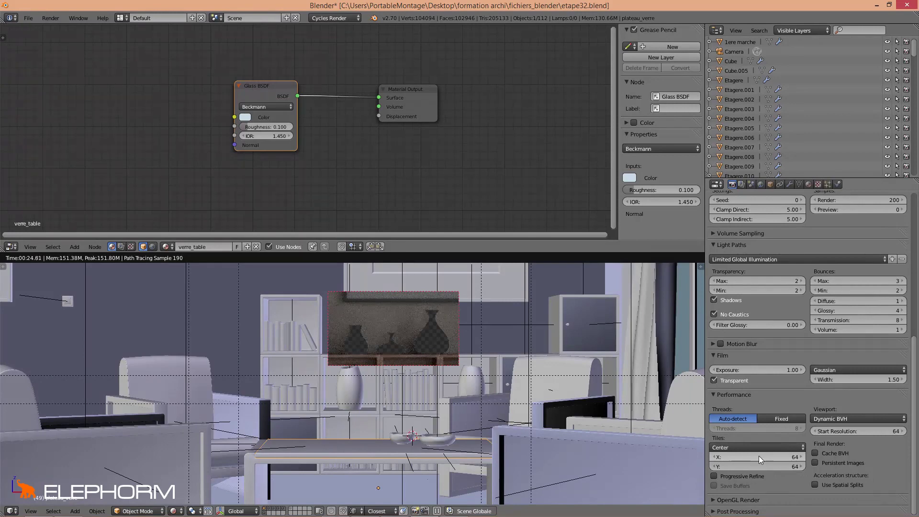
scroll(775, 448, "up", 8)
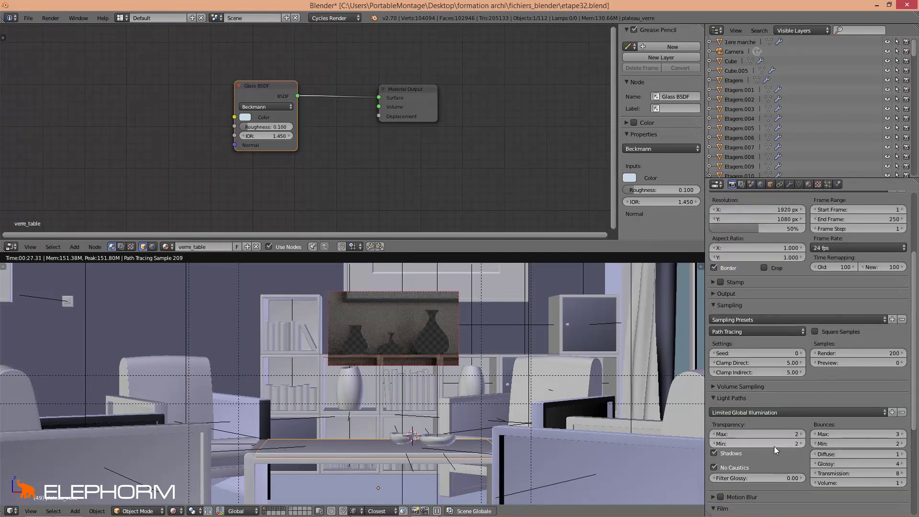
scroll(774, 446, "up", 5)
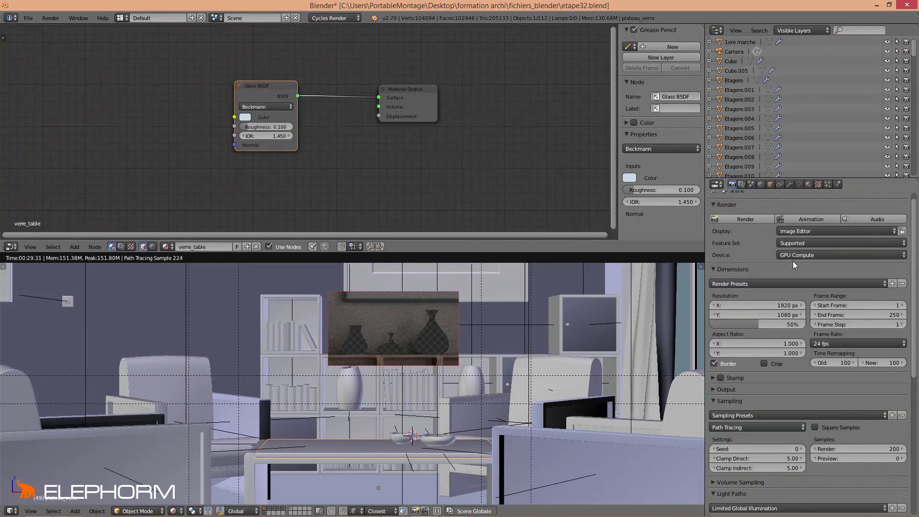
left_click(795, 255)
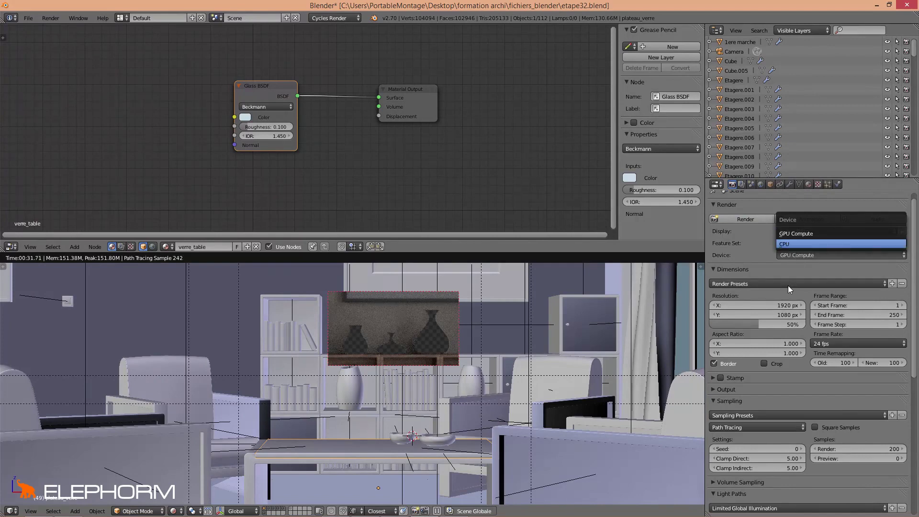
scroll(789, 400, "down", 13)
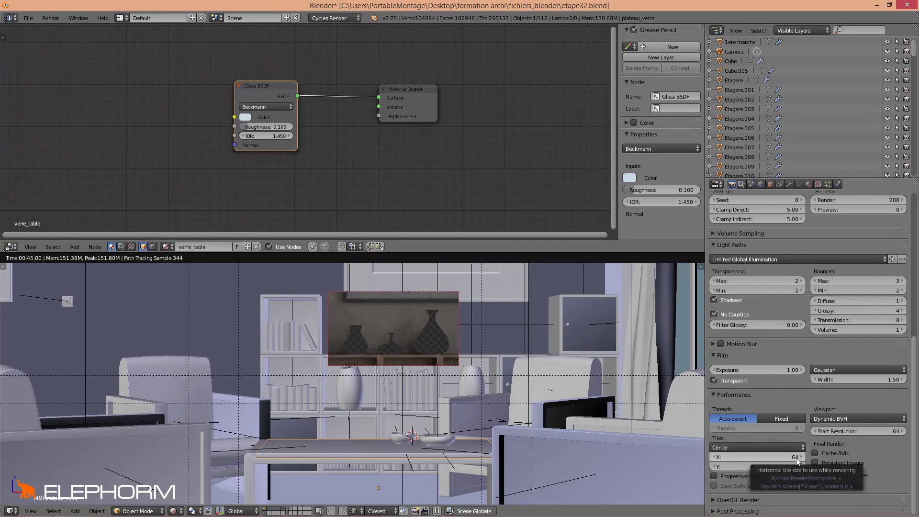
Switch the viewport back to Solid shading and set the render tile size to 256 in both X and Y.
key("shift+z")
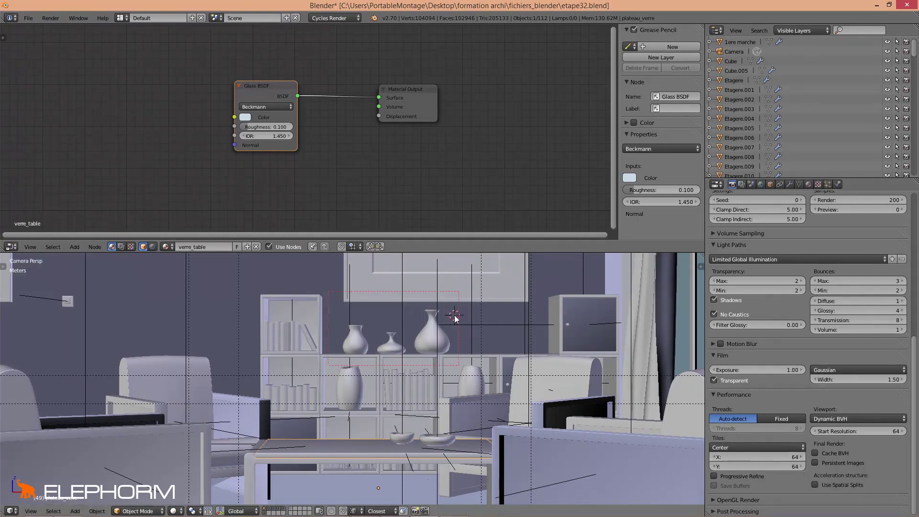
scroll(766, 435, "up", 10)
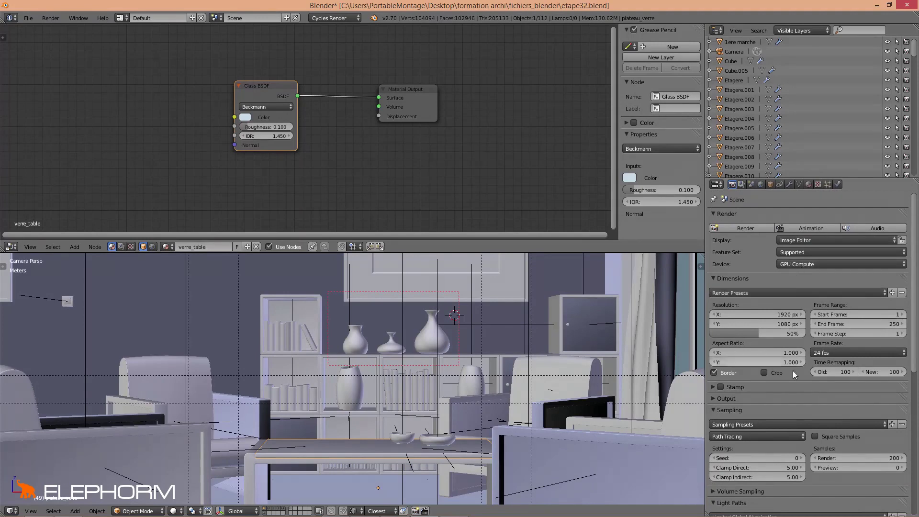
scroll(793, 370, "down", 10)
left_click(789, 458)
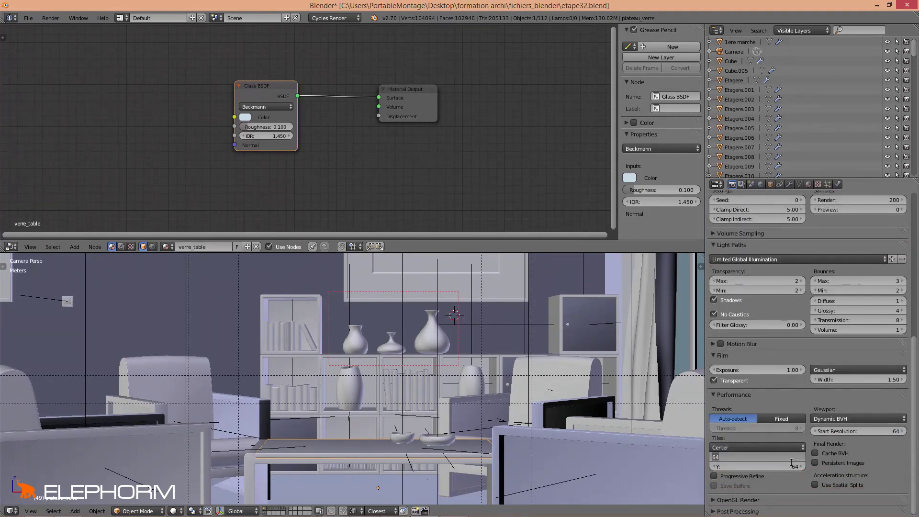
type("256")
key("Tab")
type("256")
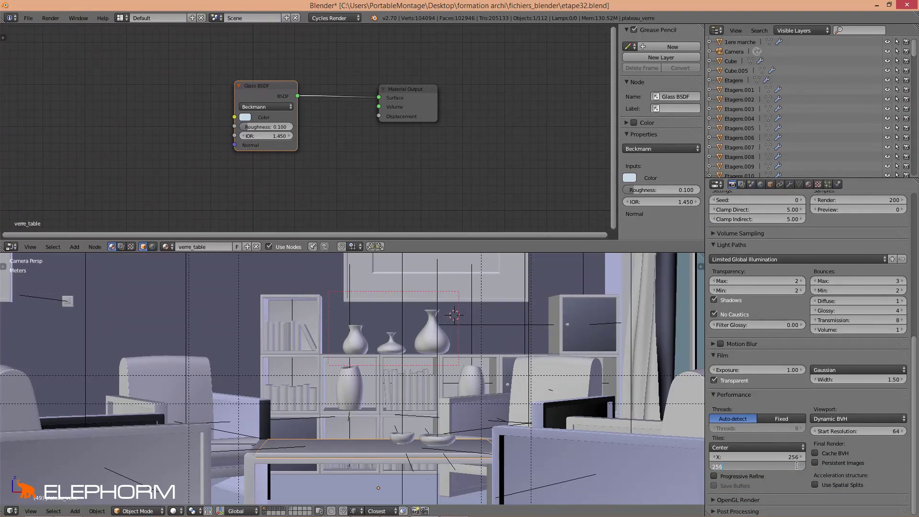
key("Return")
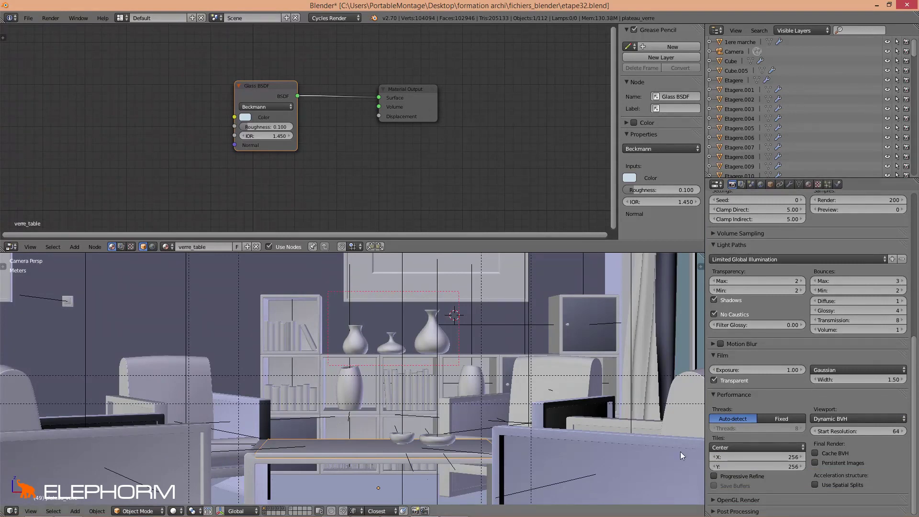
Change the render device to CPU and return to the tile size settings.
scroll(820, 441, "up", 12)
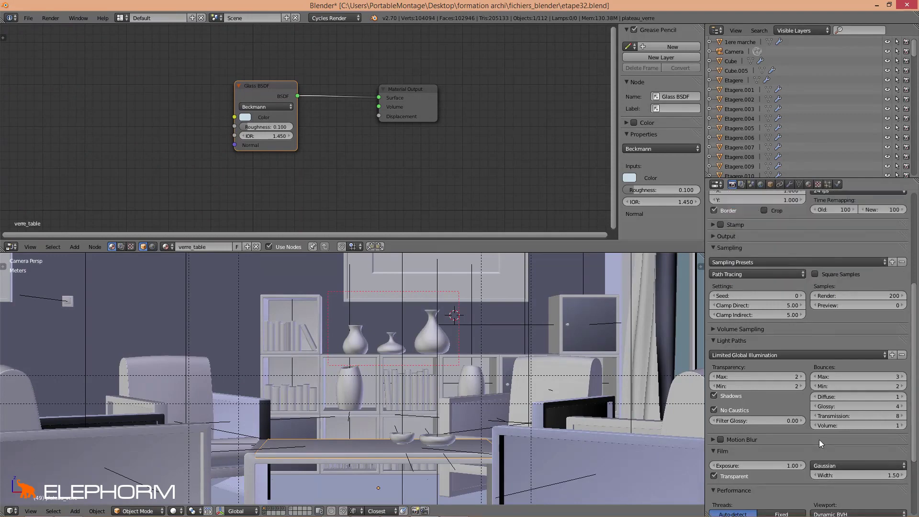
left_click(809, 265)
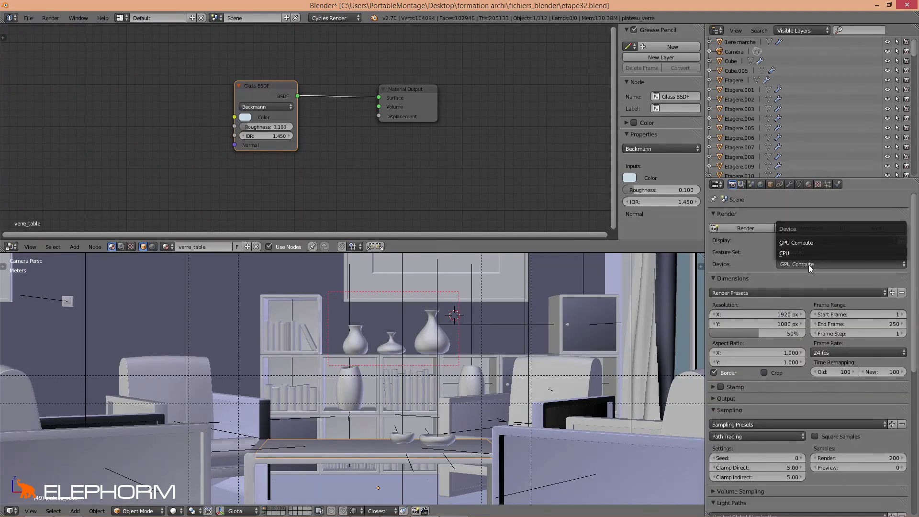
left_click(809, 253)
scroll(790, 404, "down", 13)
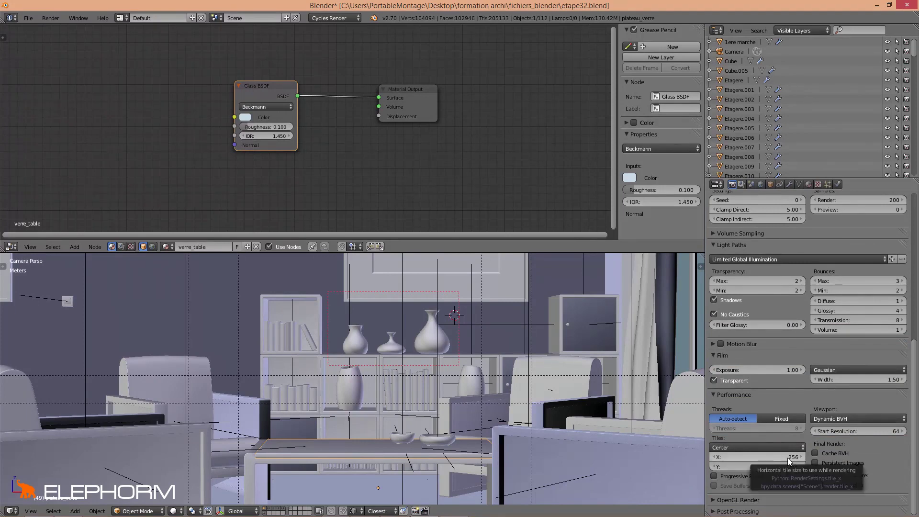
scroll(375, 378, "down", 4)
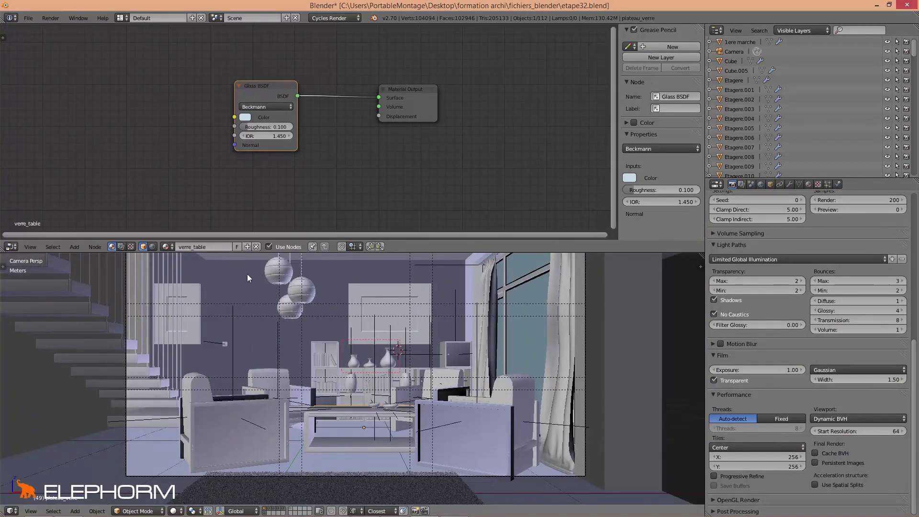
scroll(343, 348, "down", 3)
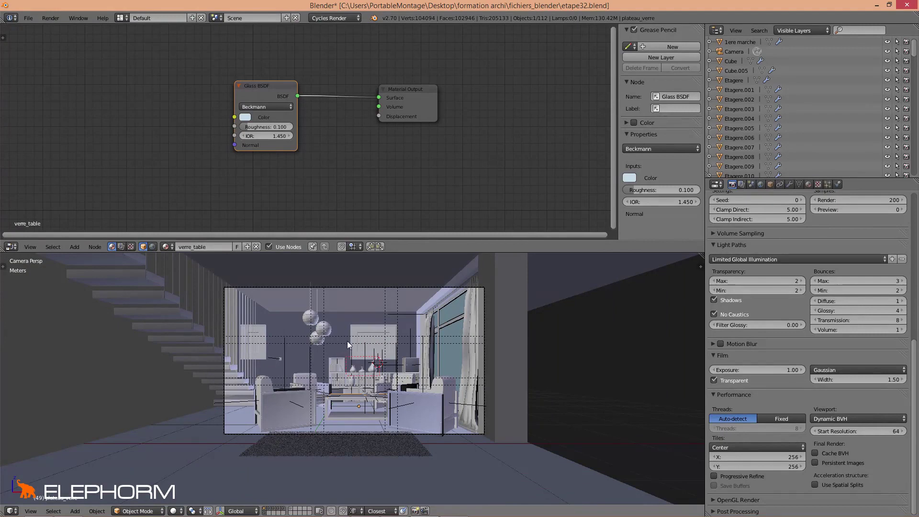
Examine the living room furniture and overall framing through the camera view, along with the current render settings.
scroll(354, 354, "up", 2)
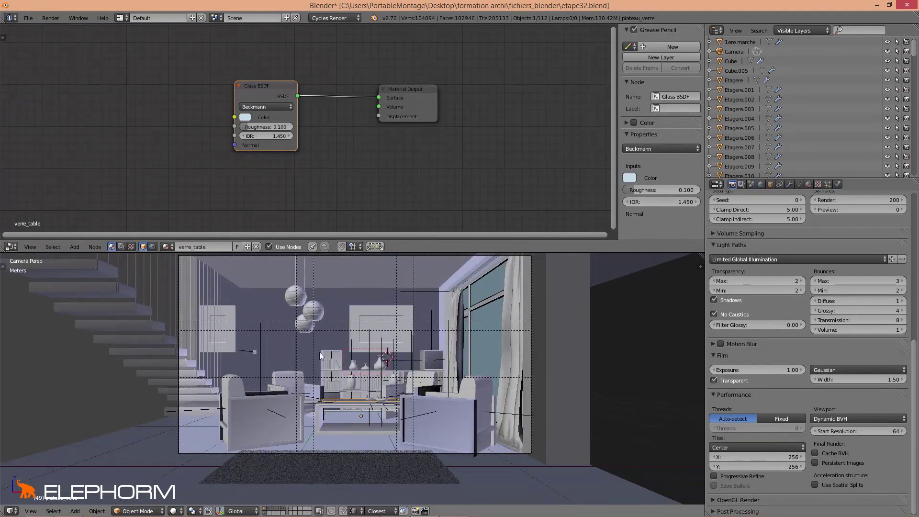
scroll(357, 343, "up", 2, "shift")
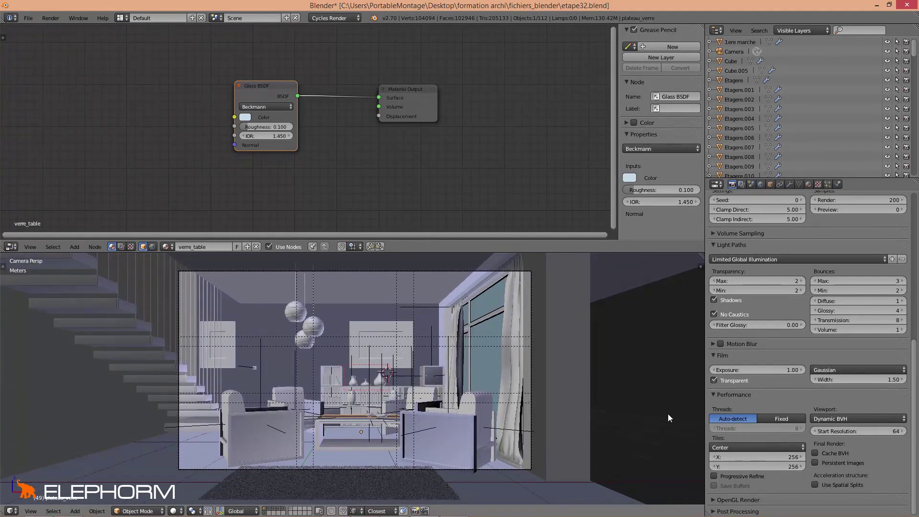
scroll(814, 430, "up", 2)
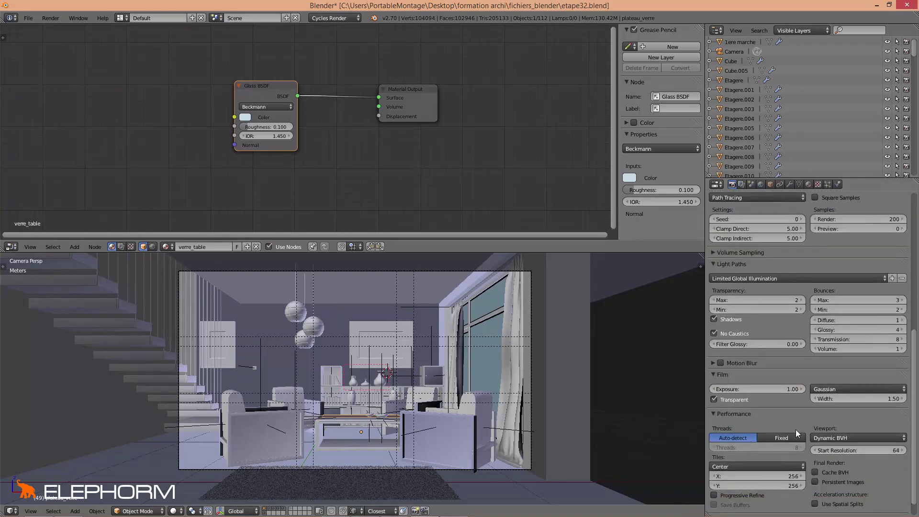
scroll(352, 389, "up", 4)
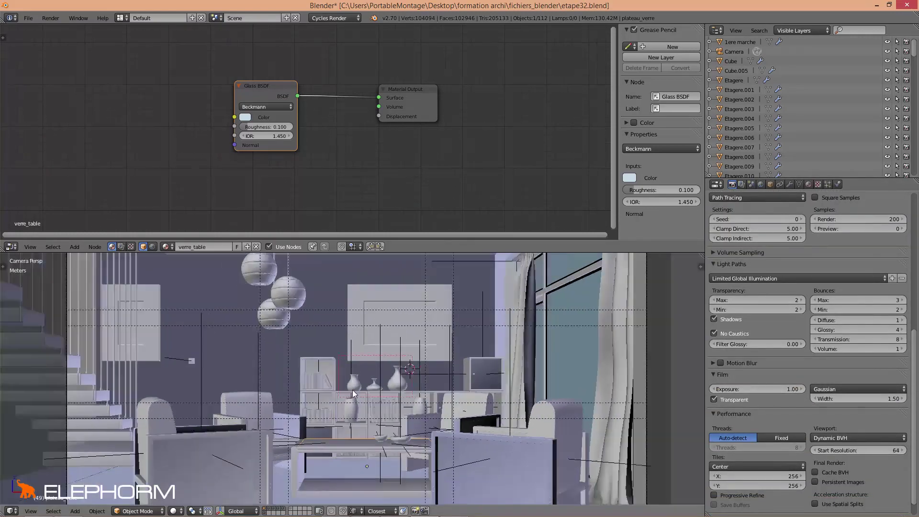
scroll(352, 390, "down", 4)
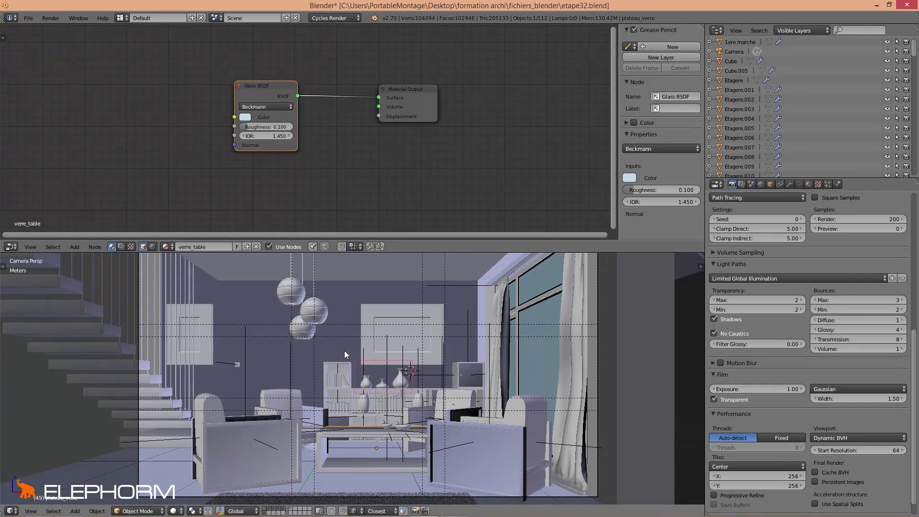
scroll(343, 350, "down", 2)
scroll(383, 373, "up", 2)
scroll(416, 391, "down", 2)
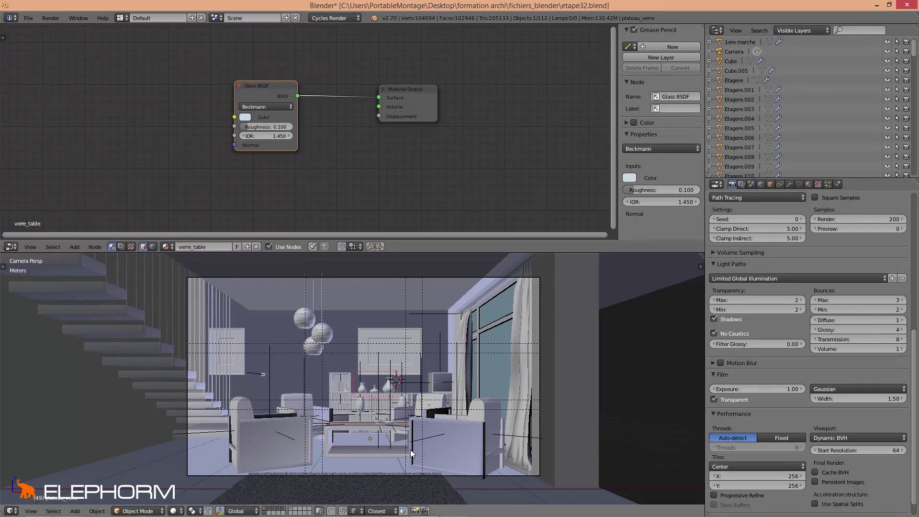
Set the render samples to 1000 and the output resolution scale to 100%.
scroll(794, 438, "up", 8)
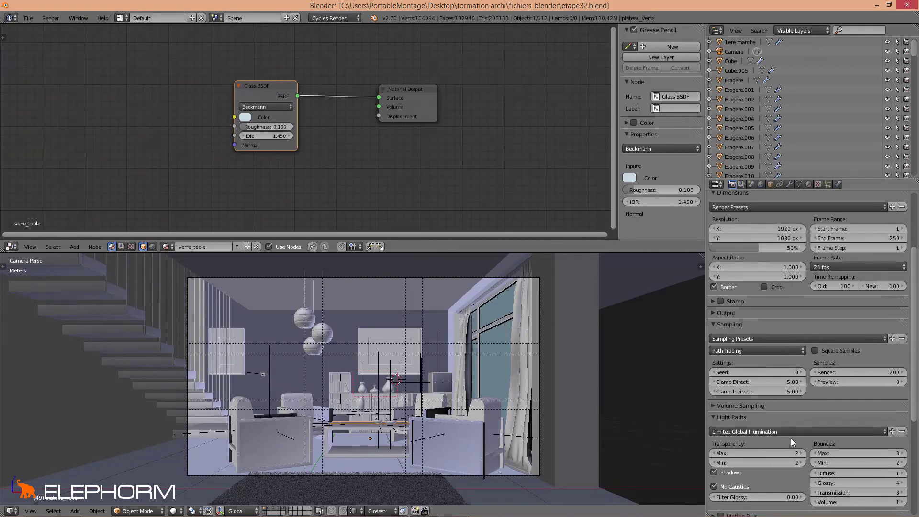
scroll(791, 438, "up", 4)
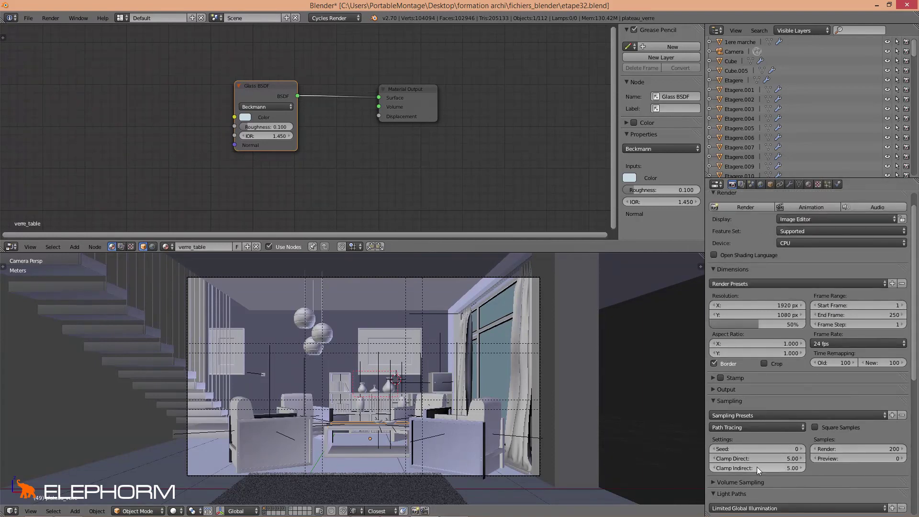
left_click(875, 451)
type("1000")
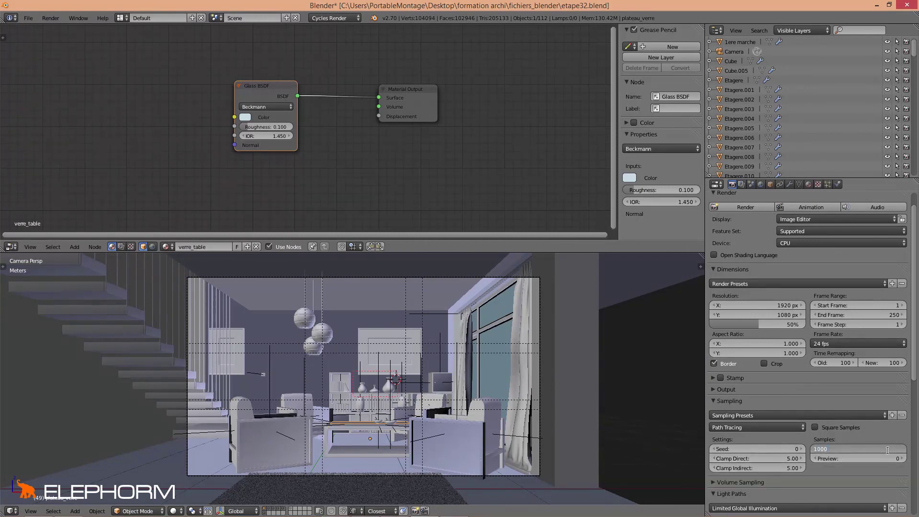
key("Return")
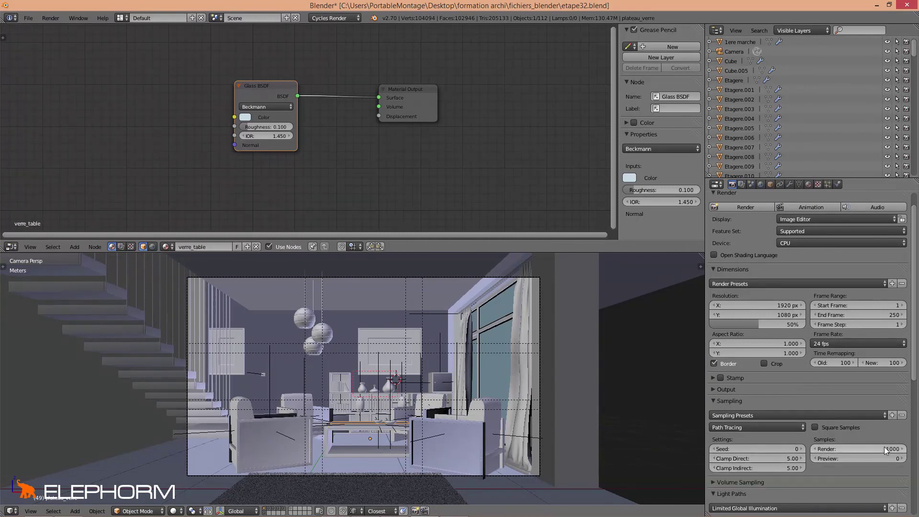
scroll(774, 361, "up", 1)
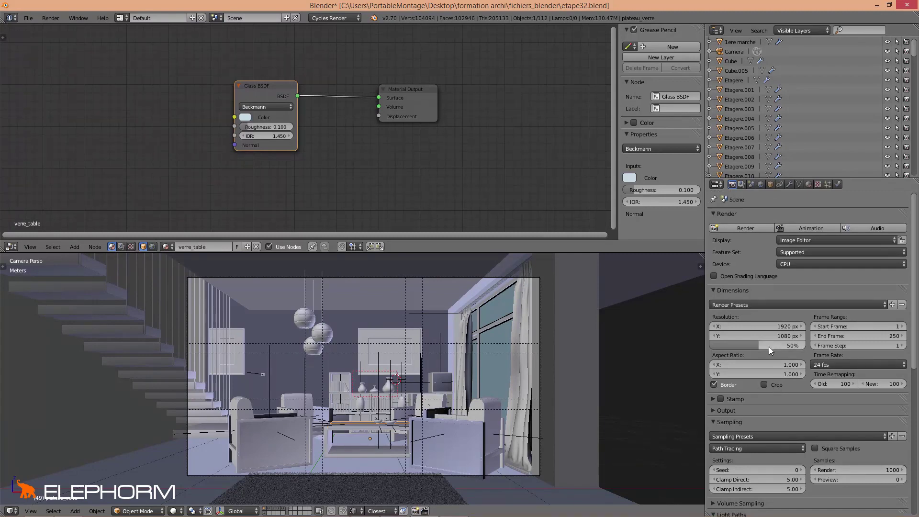
left_click_drag(769, 347, 809, 347)
Switch the render device to GPU Compute and disable the border render option in the dimension settings.
left_click(791, 263)
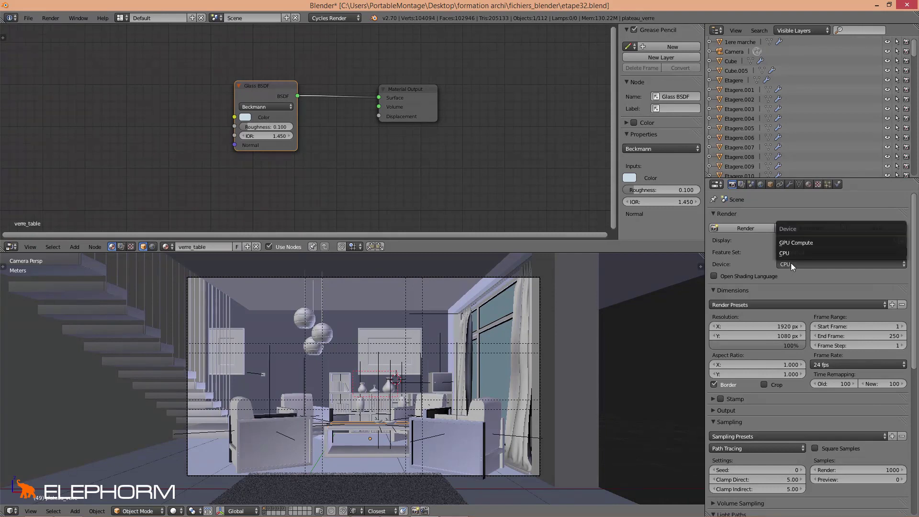
left_click(799, 242)
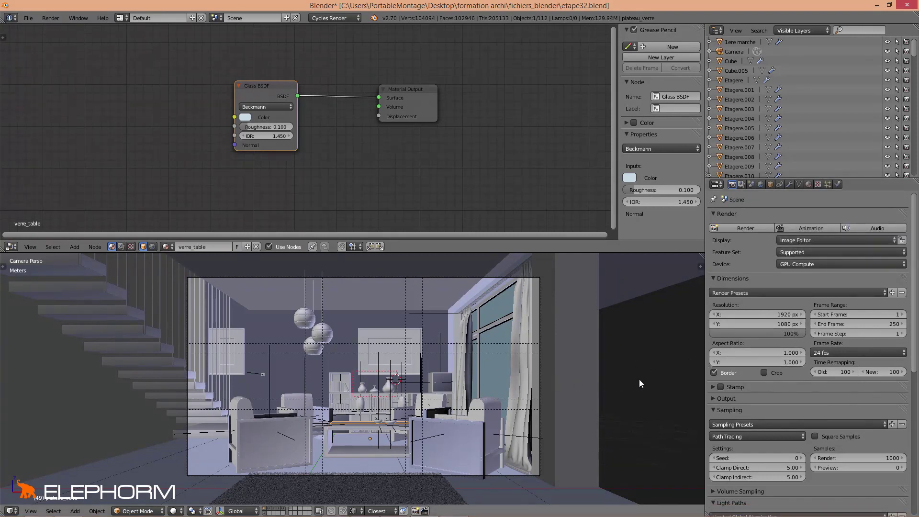
left_click(714, 373)
middle_click_drag(441, 390, 456, 391, "shift")
Save the scene as a new file named rendu_finale in the fichiers_blender folder.
left_click(29, 17)
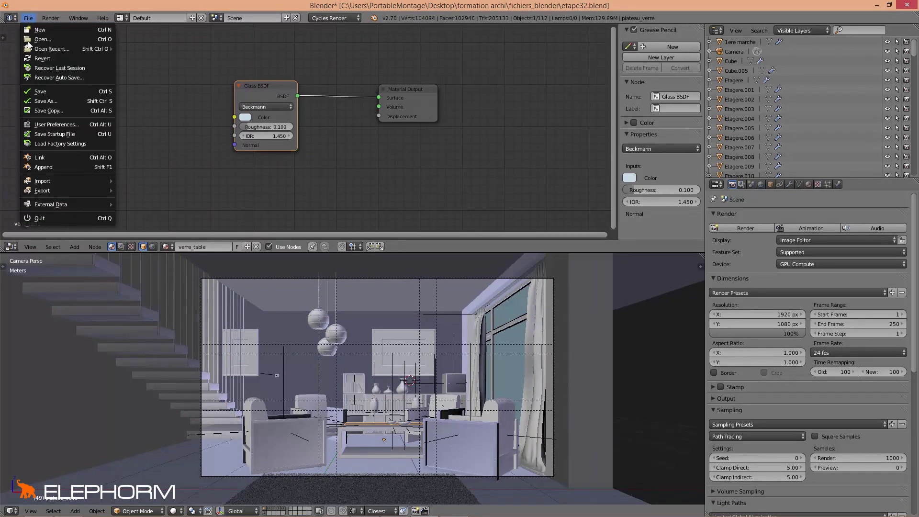
left_click(36, 102)
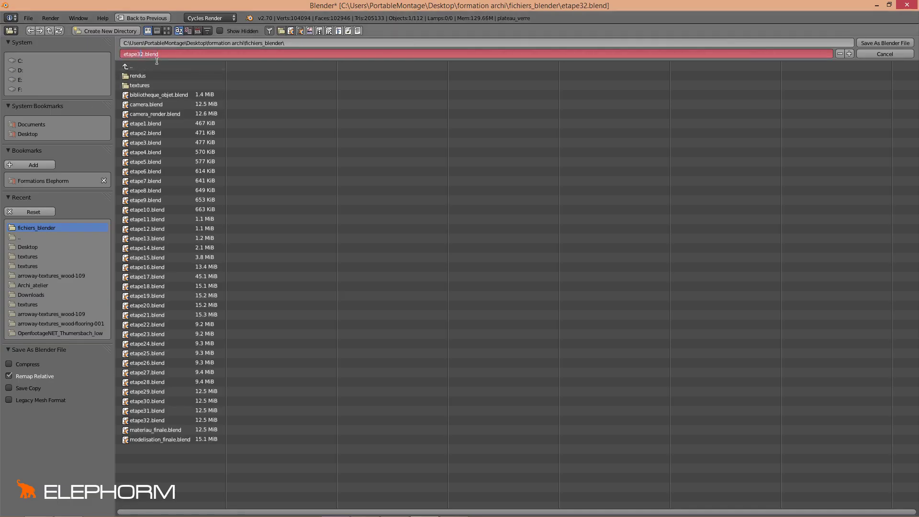
key("BackSpace")
key("BackSpace")
key("BackSpace")
key("BackSpace")
key("BackSpace")
key("BackSpace")
key("BackSpace")
type("rendu_finale")
key("Return")
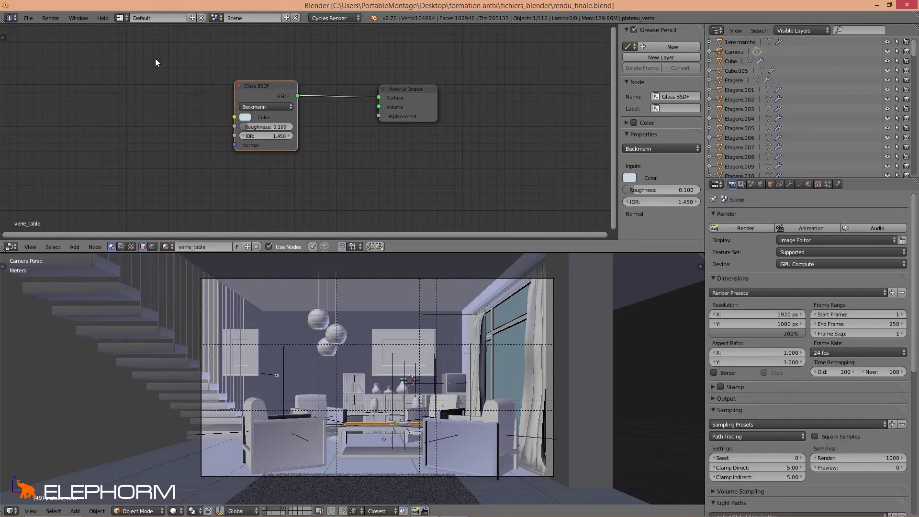